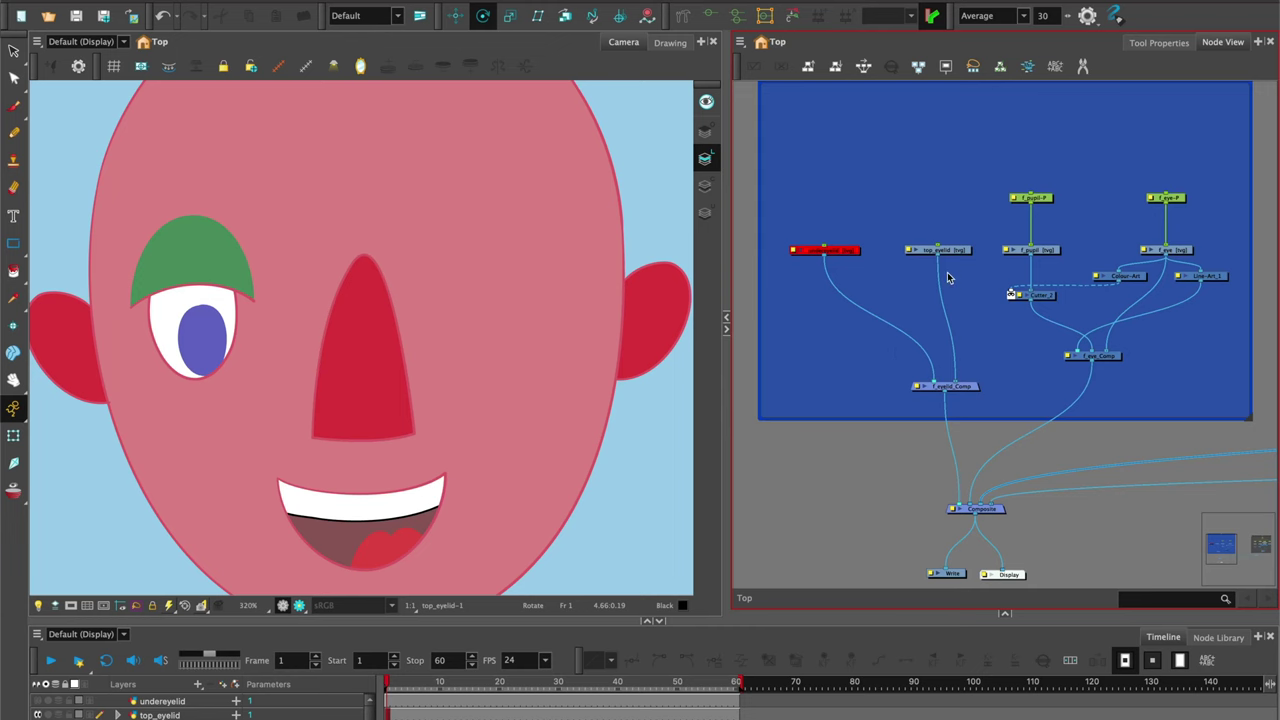
Try deleting the green fill from the top_eyelid drawing and check the face in the camera view
left_click(948, 250)
left_click(670, 42)
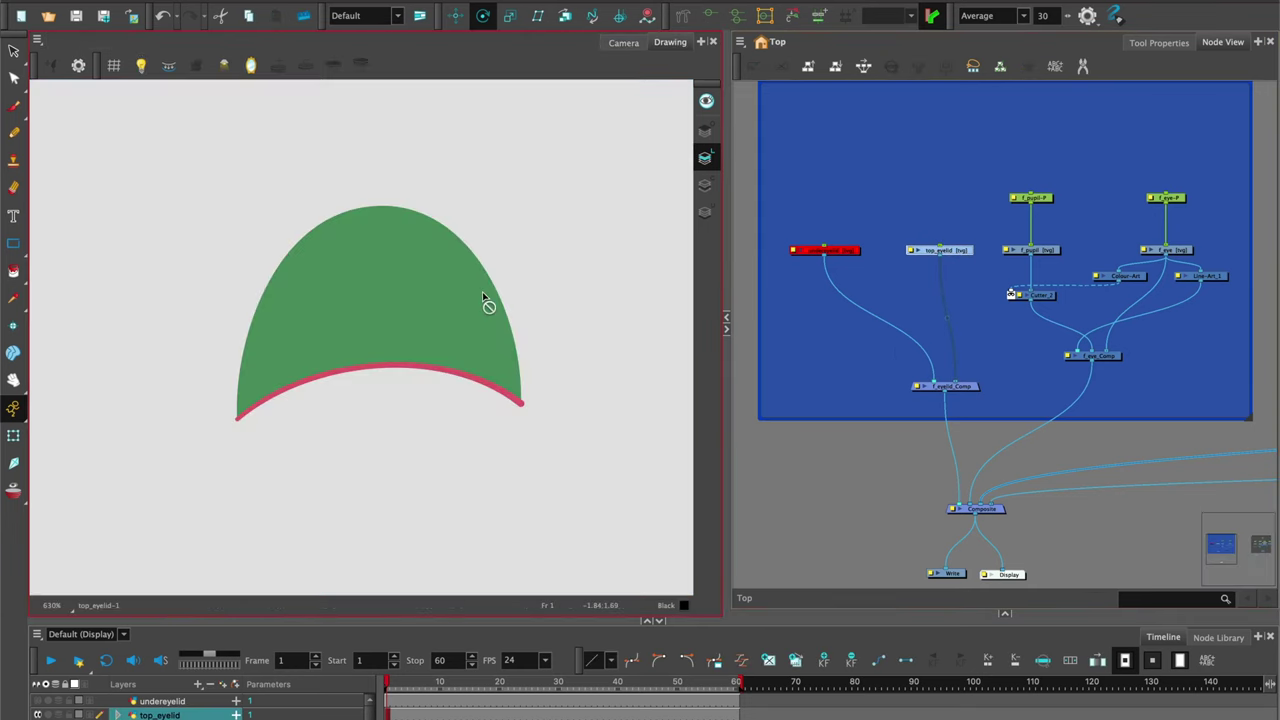
left_click(14, 51)
mouse_move(376, 171)
left_mouse_down()
mouse_move(434, 281)
mouse_move(680, 220)
left_mouse_up()
key("Delete")
left_click(623, 42)
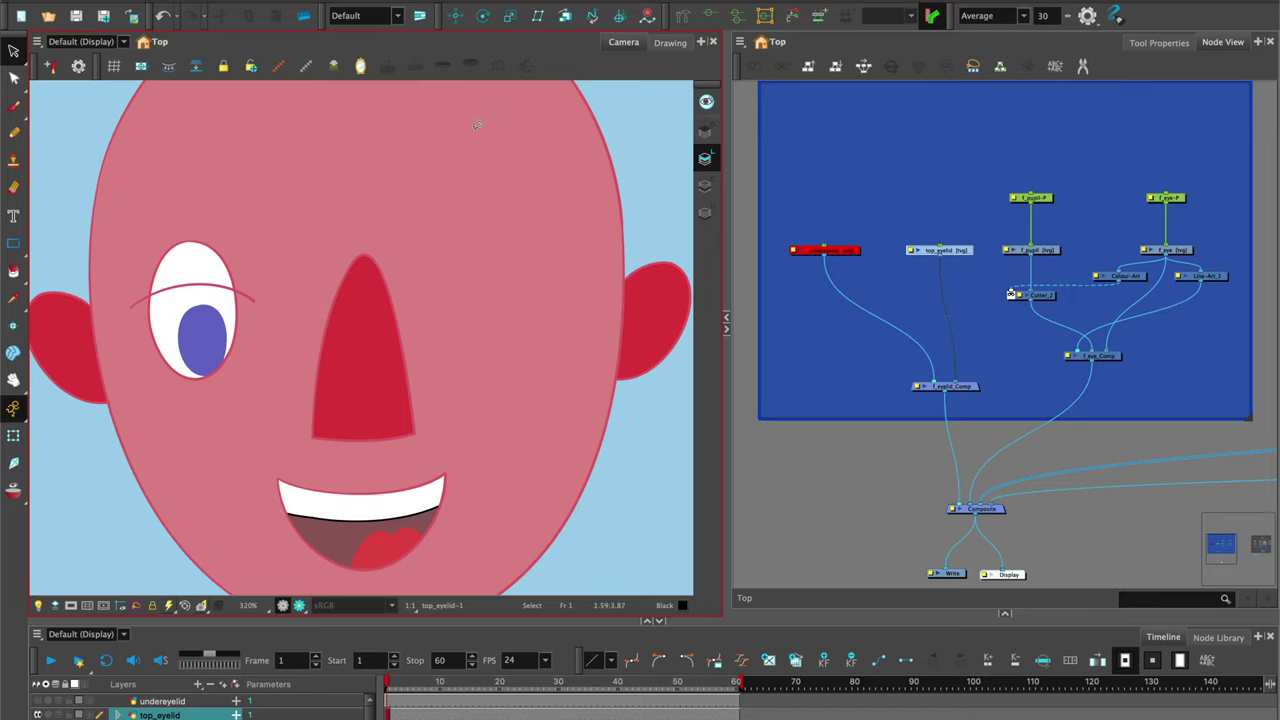
Compare the top_eyelid drawing with the camera view and examine the colour swatches in the NewScene palette
left_click(670, 42)
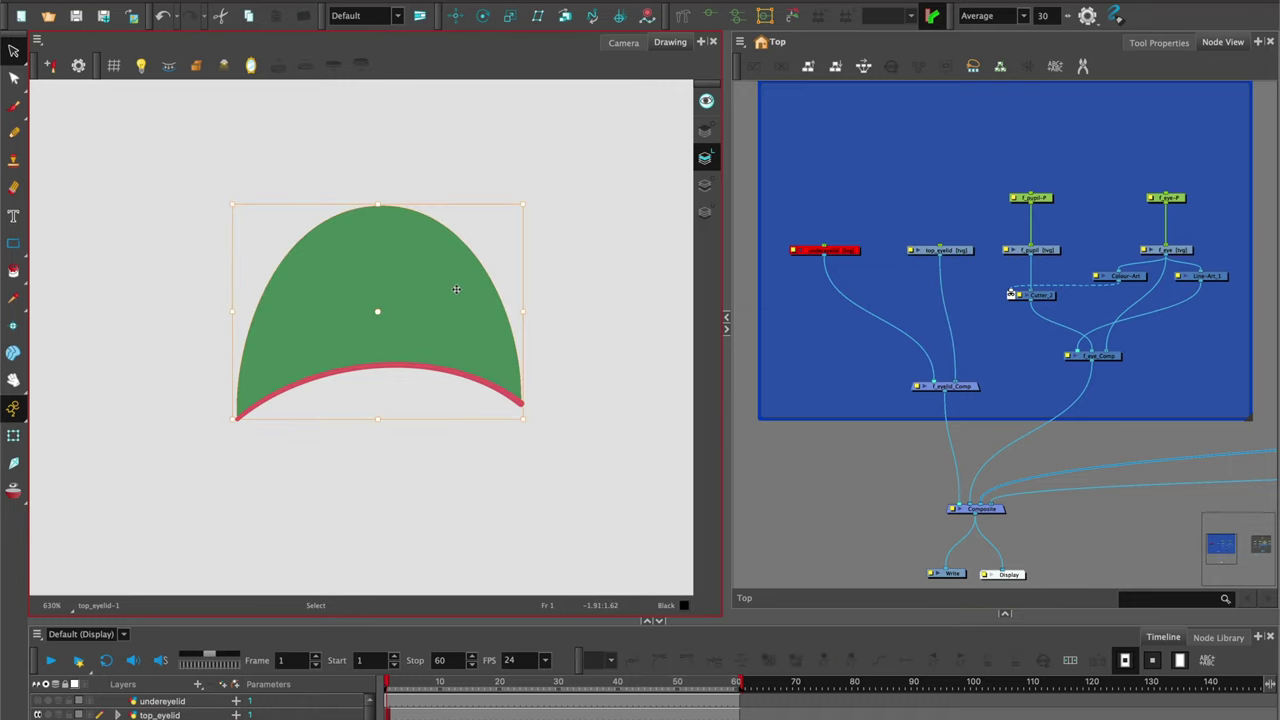
left_click(623, 42)
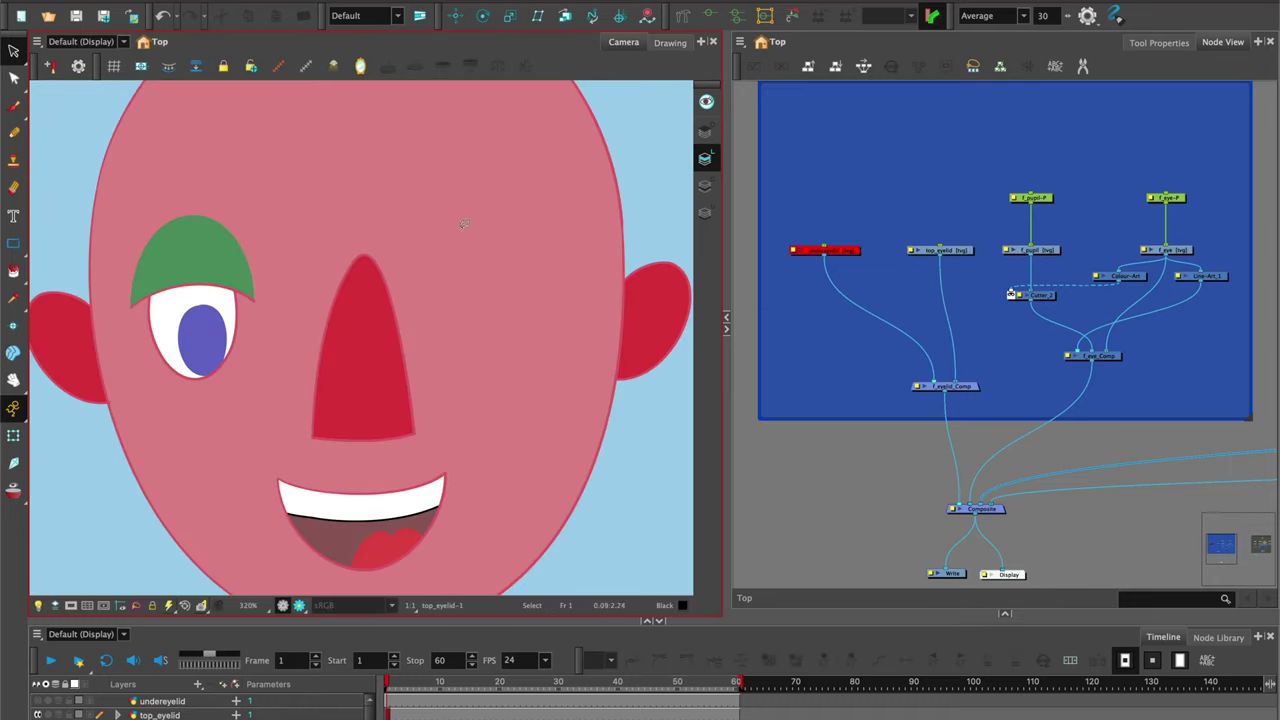
left_click(669, 42)
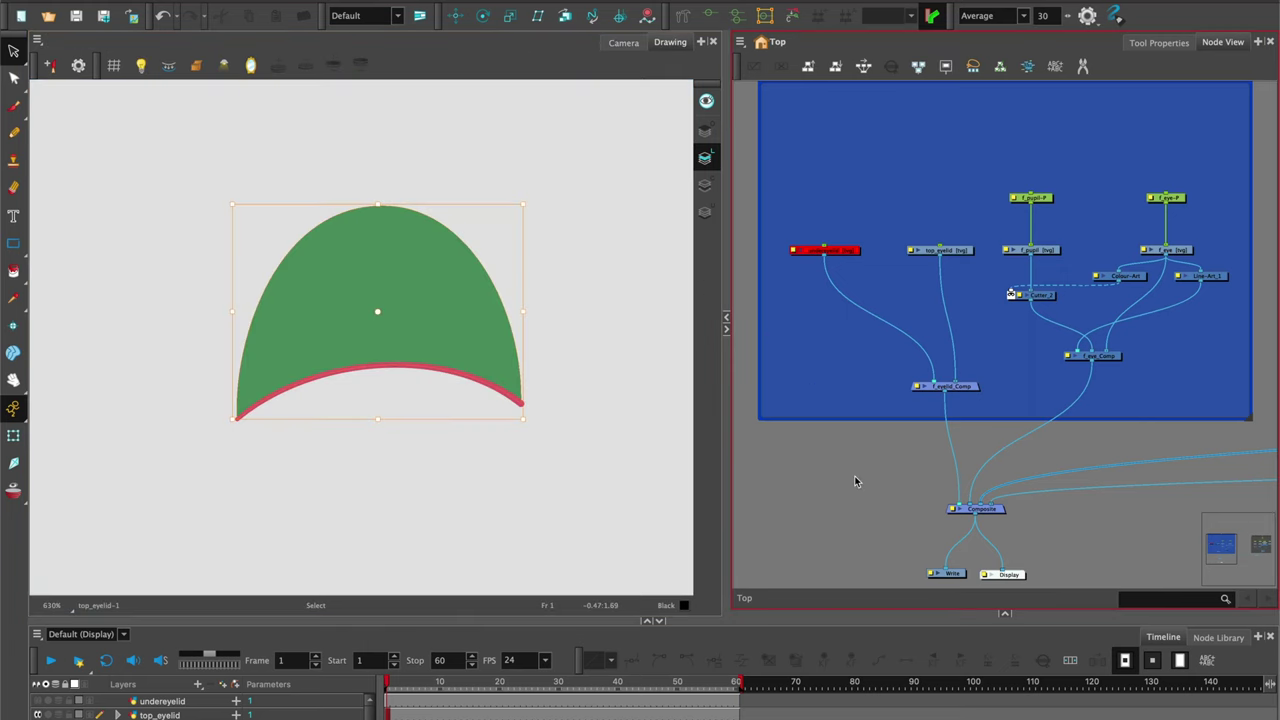
left_click(1003, 614)
left_click_drag(1071, 559, 1060, 310)
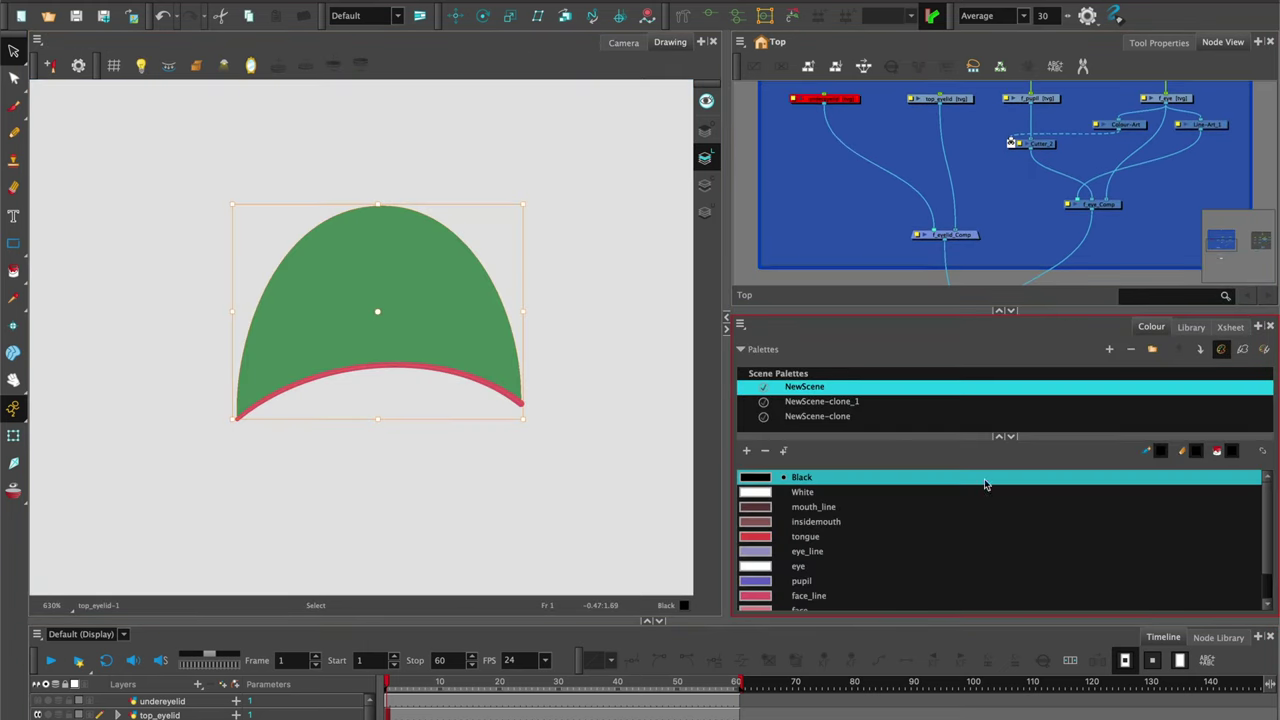
left_click_drag(1267, 530, 1268, 567)
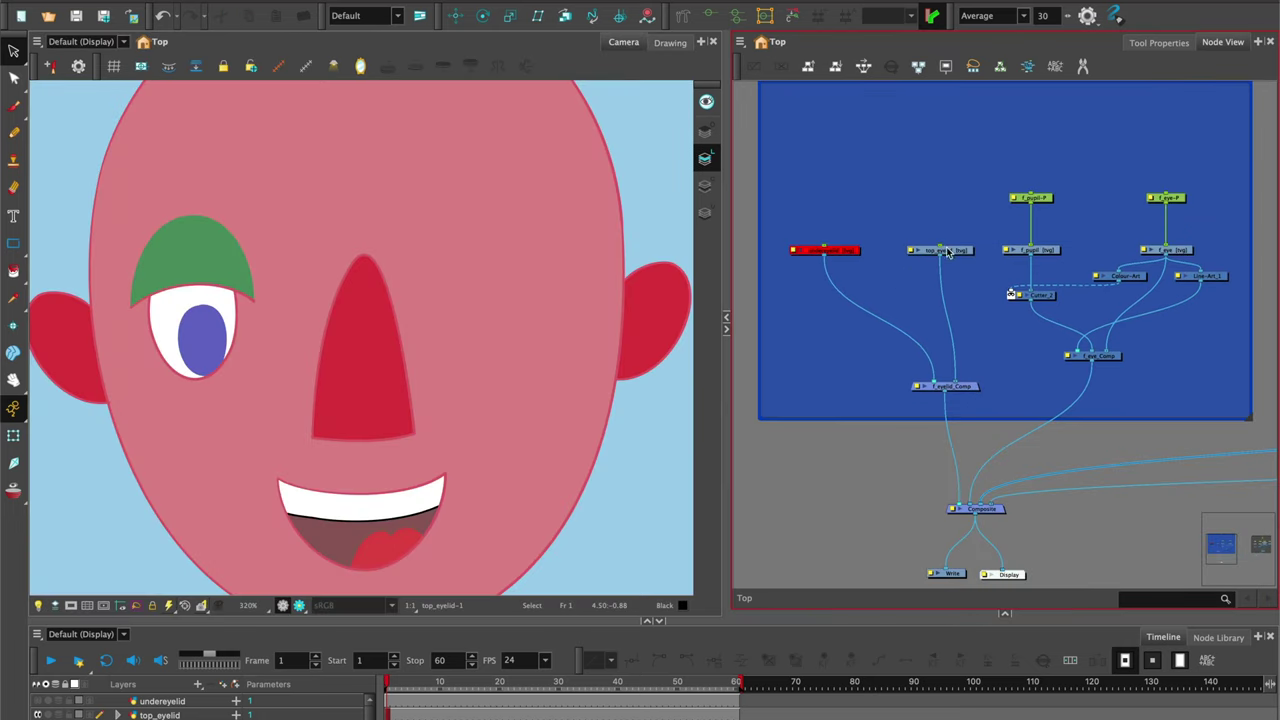
Add a parent peg to the top_eyelid drawing, align it above the drawing and show its pivot with the Rotate tool
key("super+p")
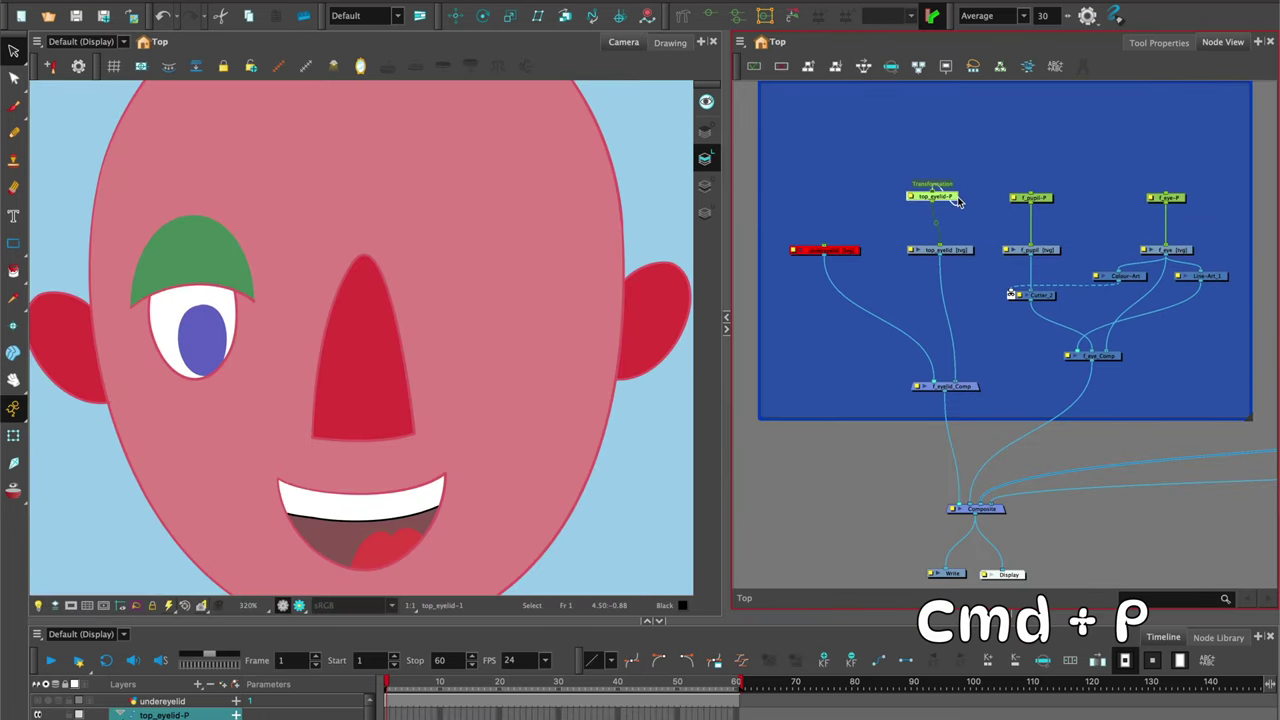
left_click_drag(954, 198, 962, 199)
left_click(482, 16)
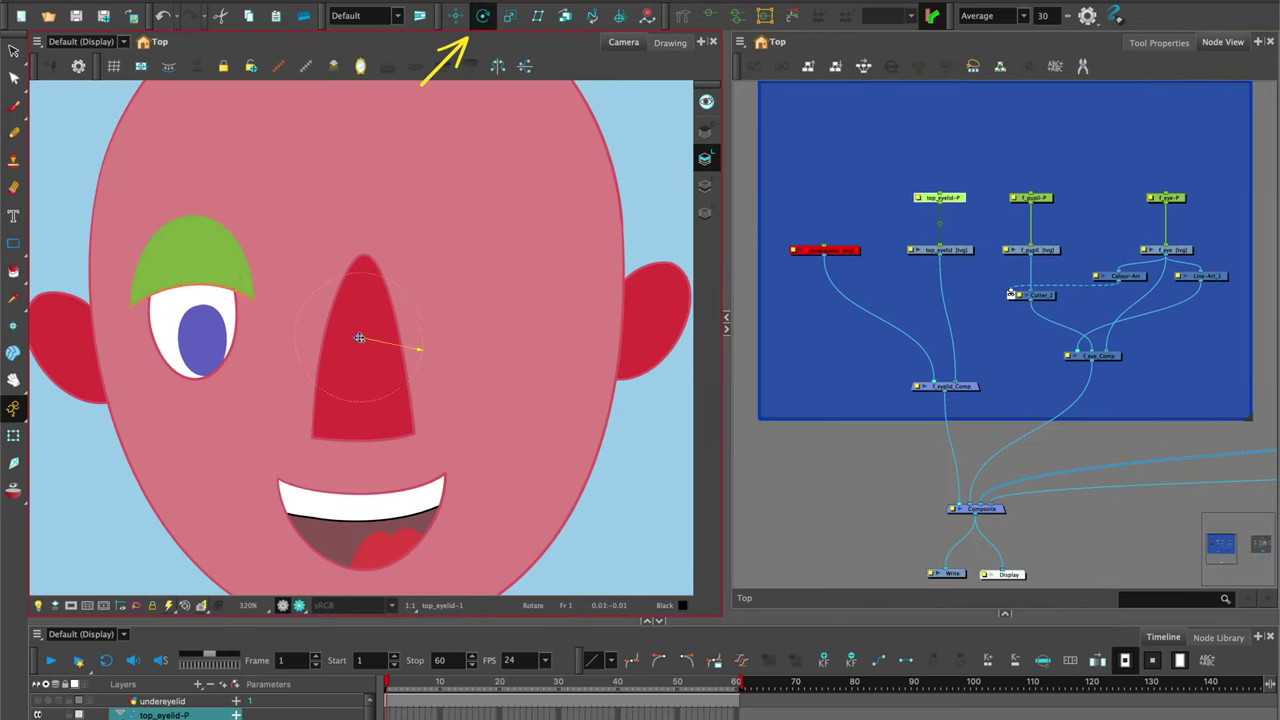
Add a Colour Selector node and insert it on the connection between top_eyelid and f_eyelid_Comp
left_click(967, 276)
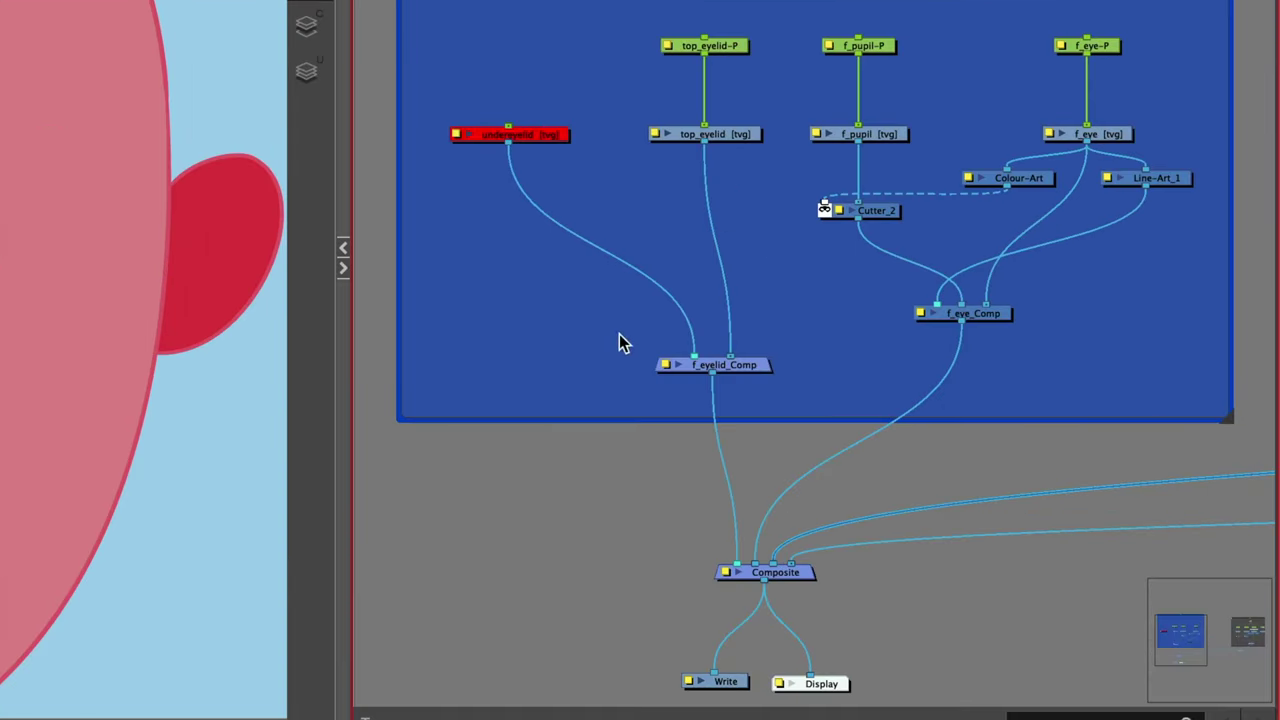
key("Return")
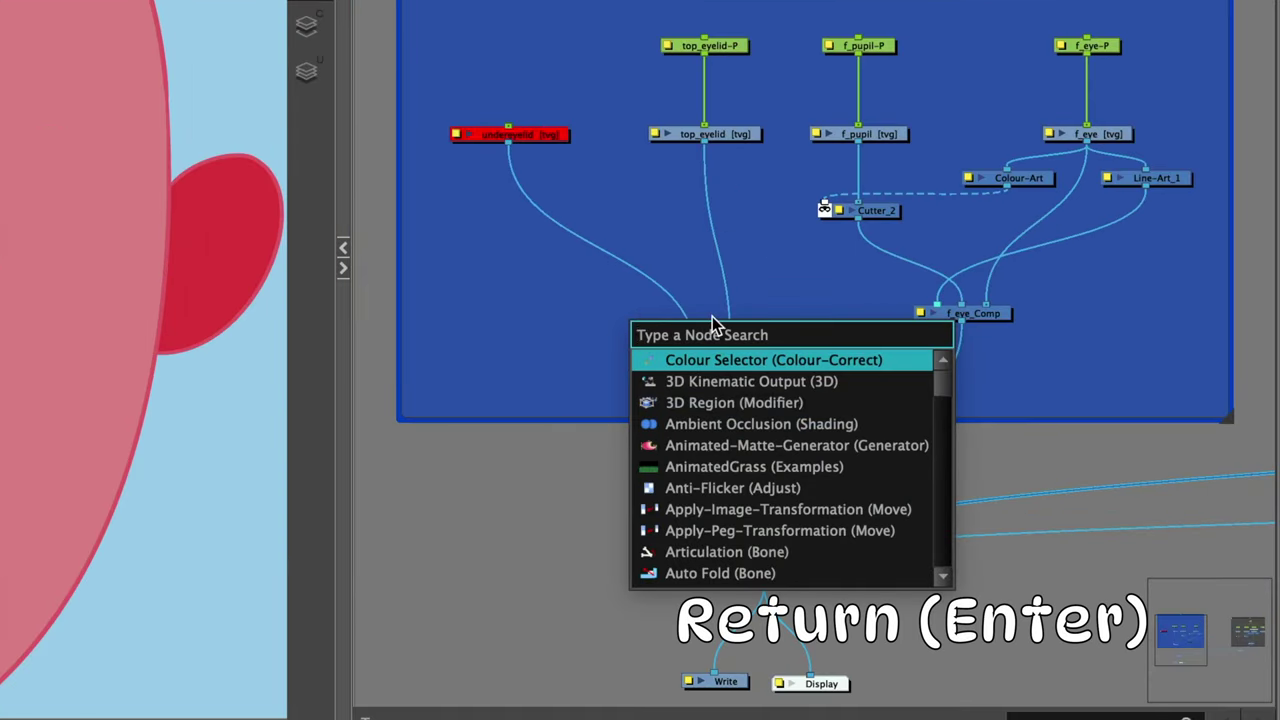
type("co")
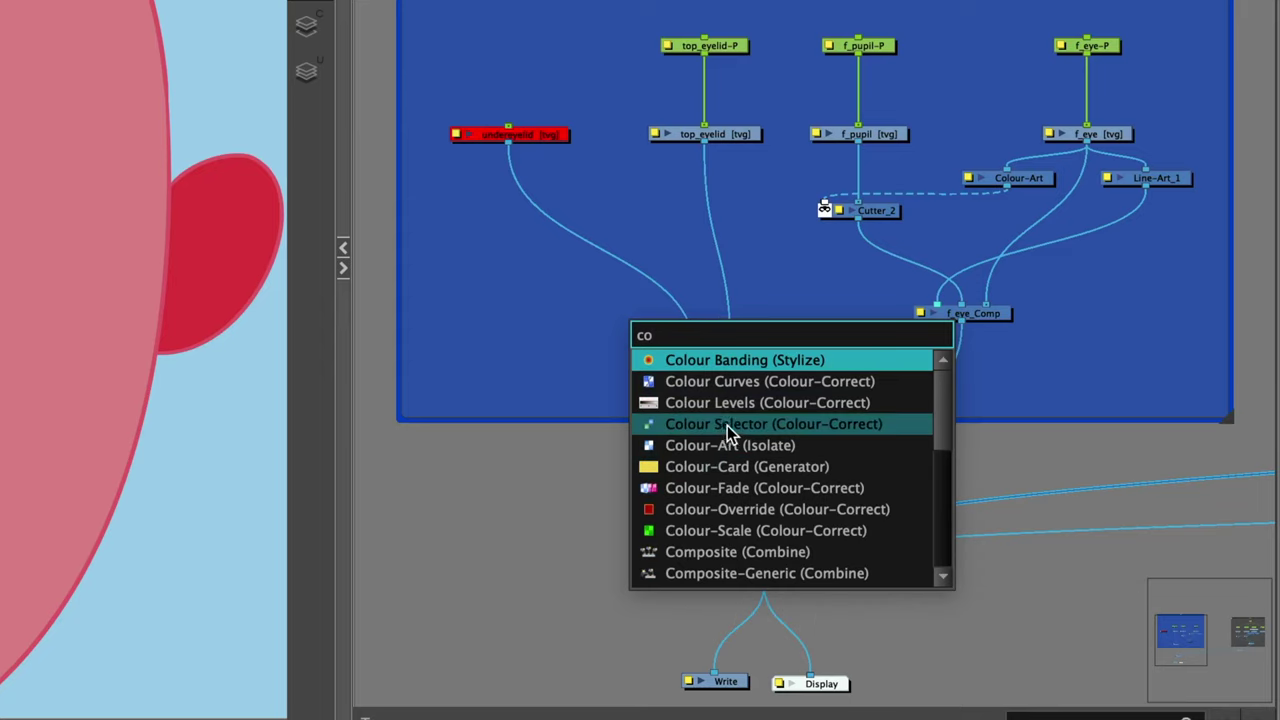
left_click(734, 423)
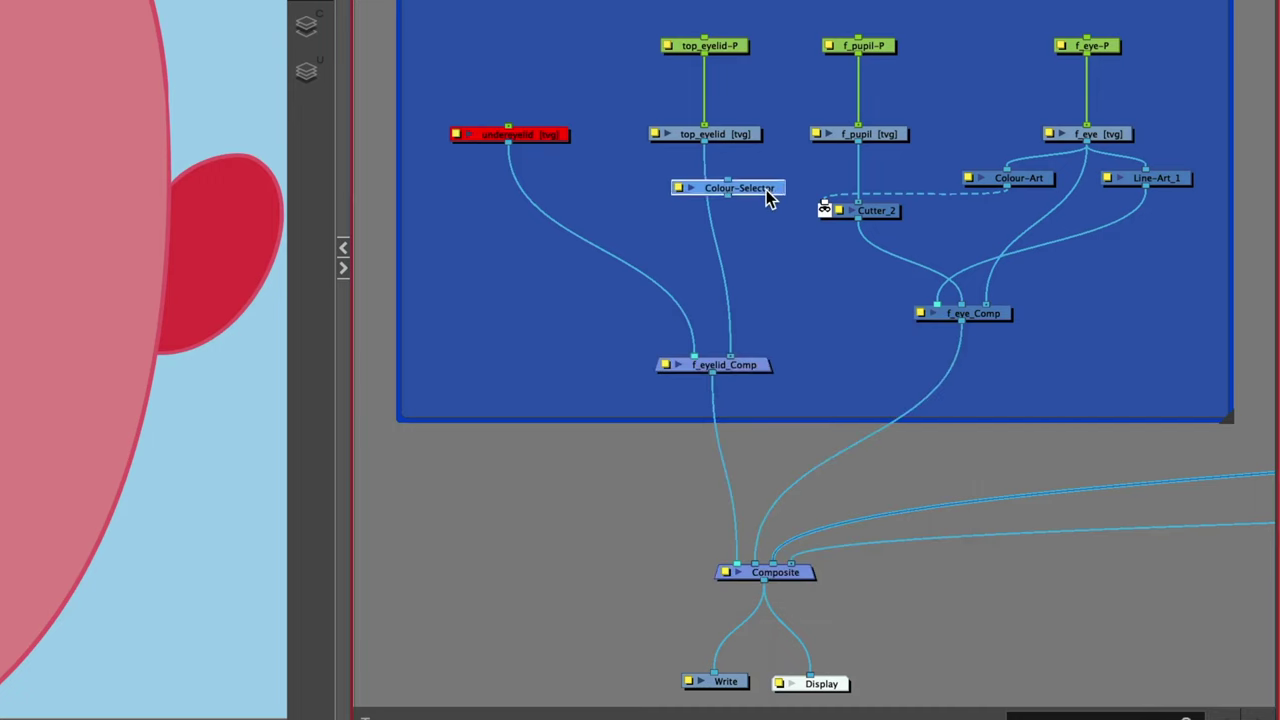
mouse_move(759, 193)
left_mouse_down()
mouse_move(752, 214)
mouse_move(748, 196)
left_mouse_up()
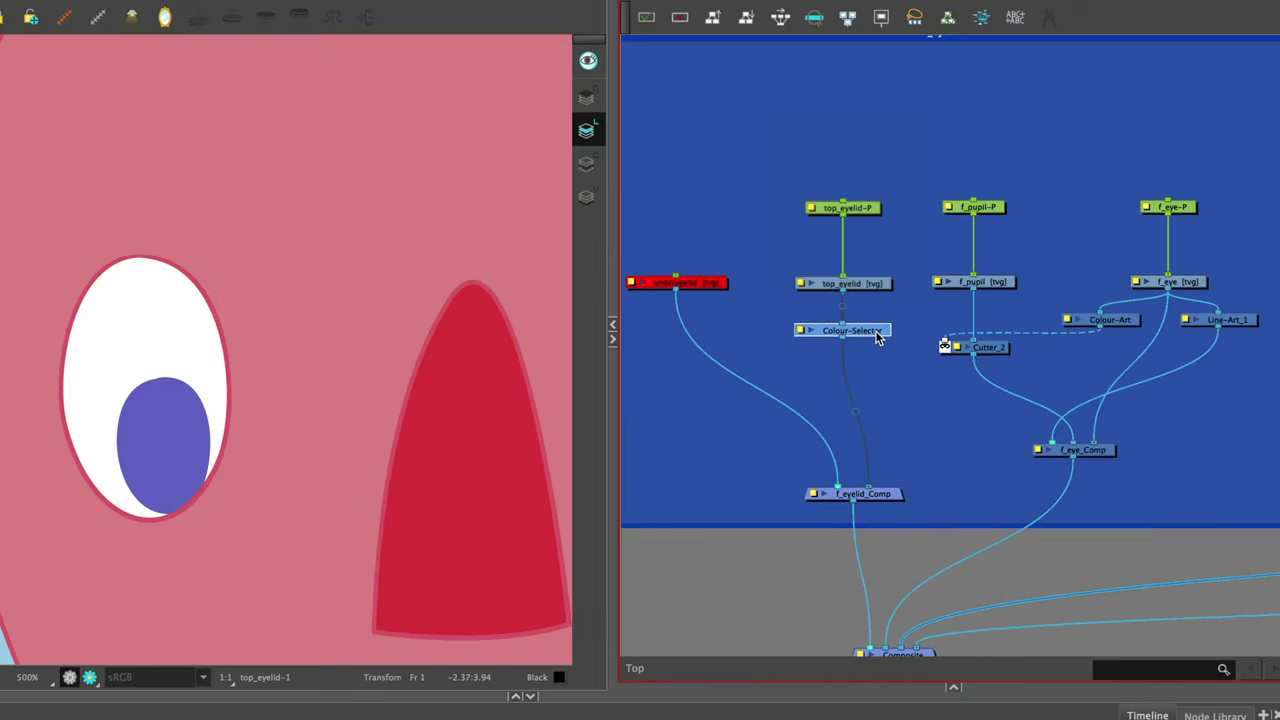
Add the top_eyelid drawing's NewScene:mask colour to the Colour Selector and rename the node Col-Sel_mask
double_click(800, 333)
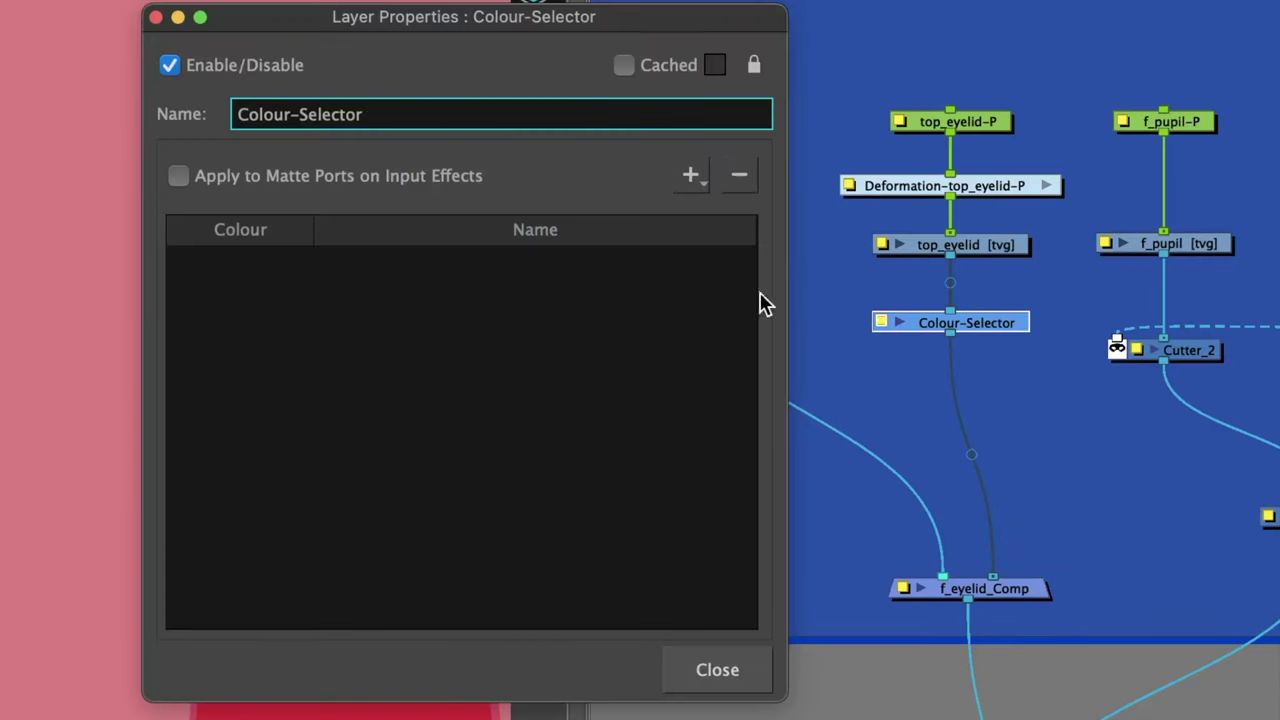
left_click(690, 175)
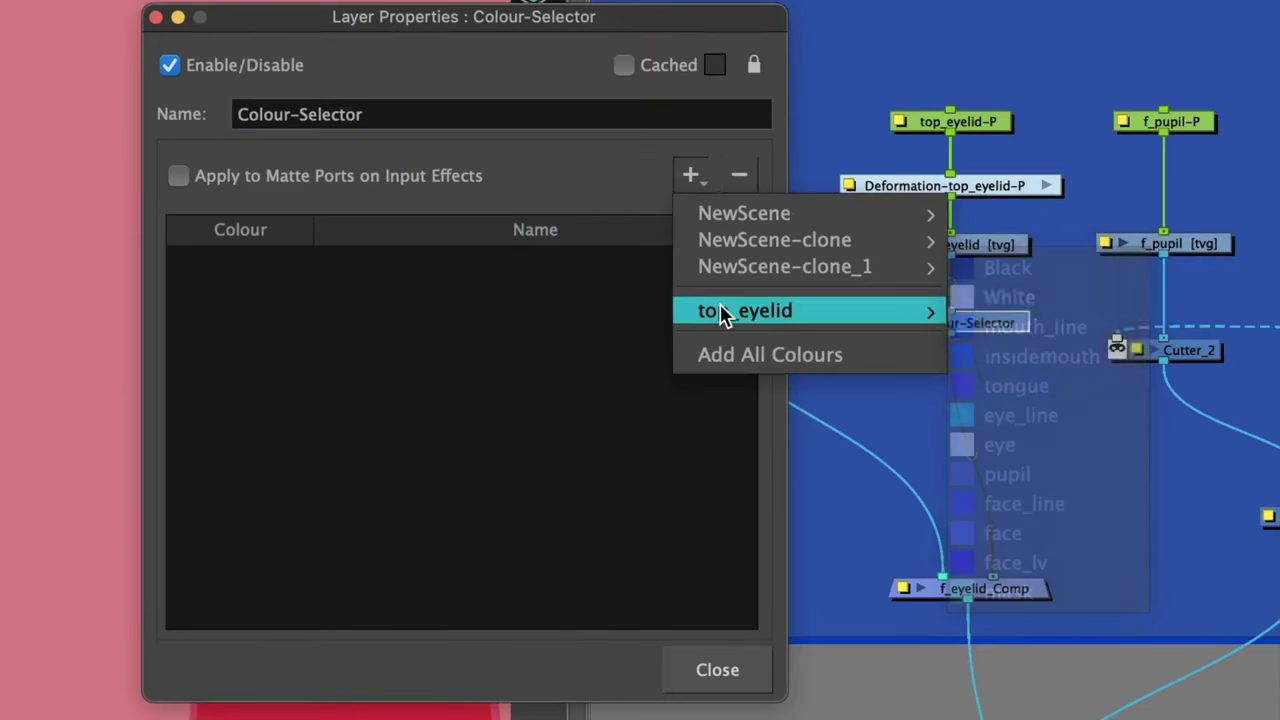
mouse_move(724, 315)
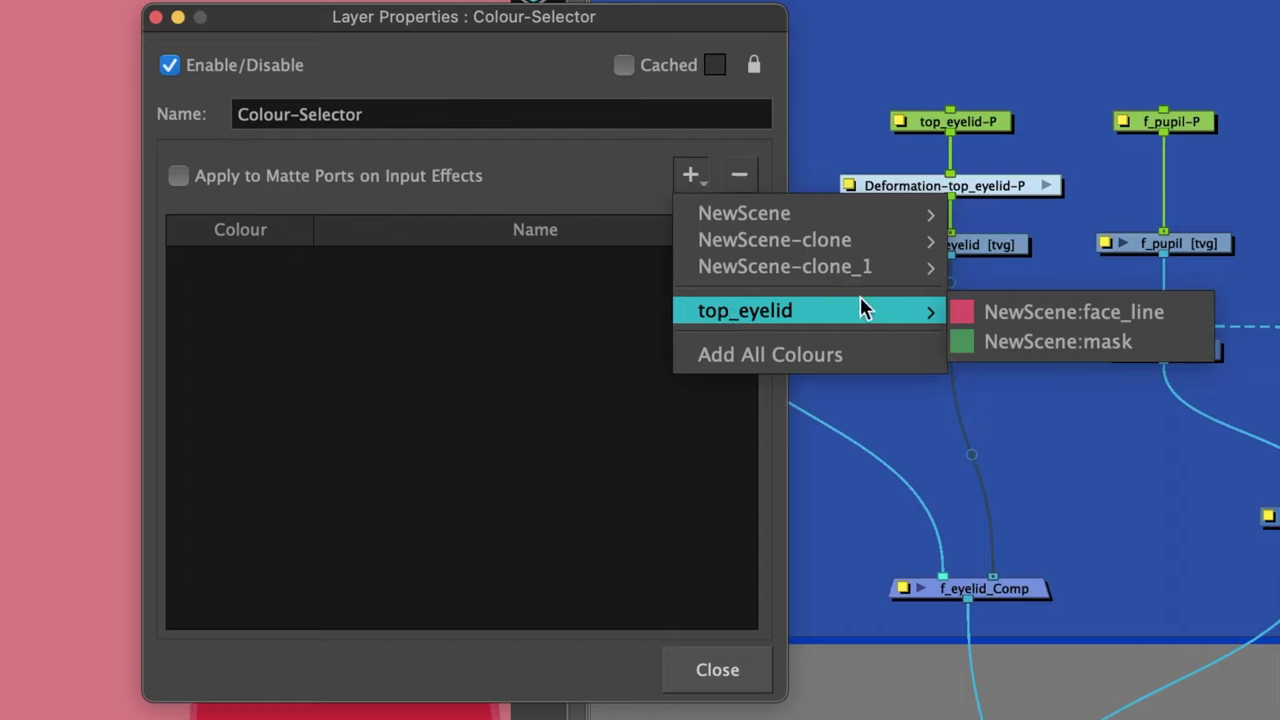
left_click(997, 342)
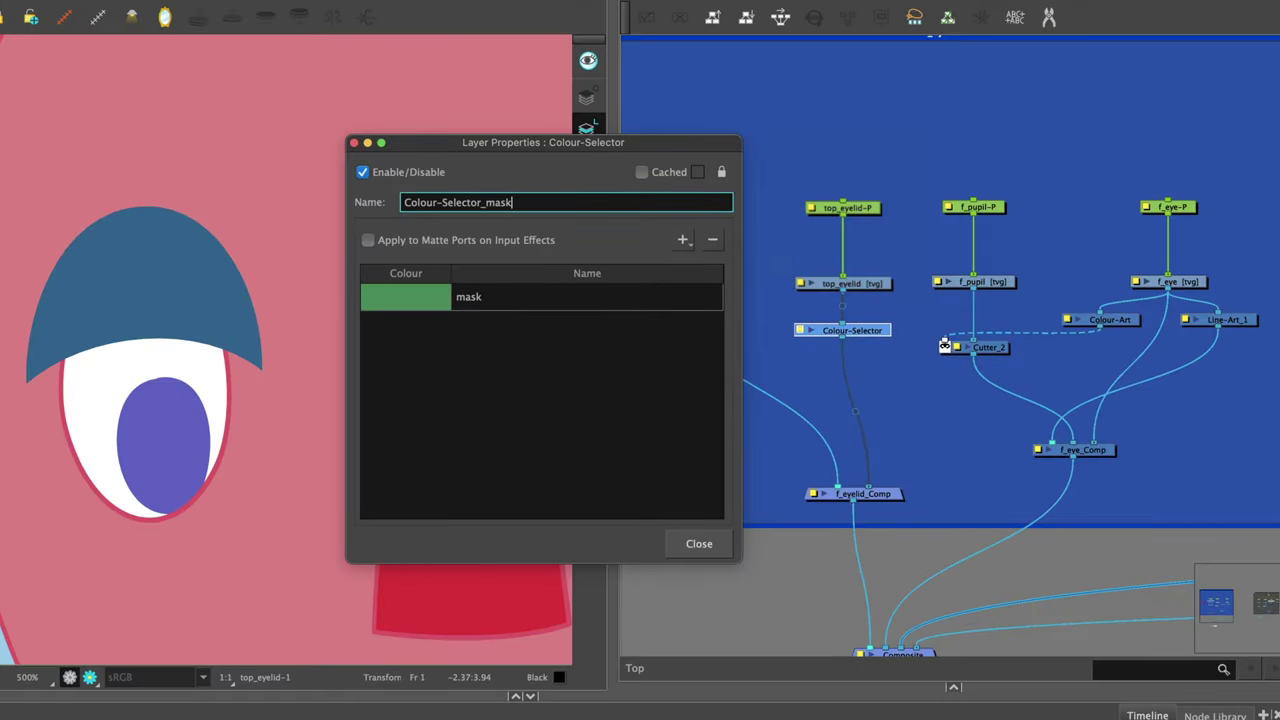
left_click(470, 300)
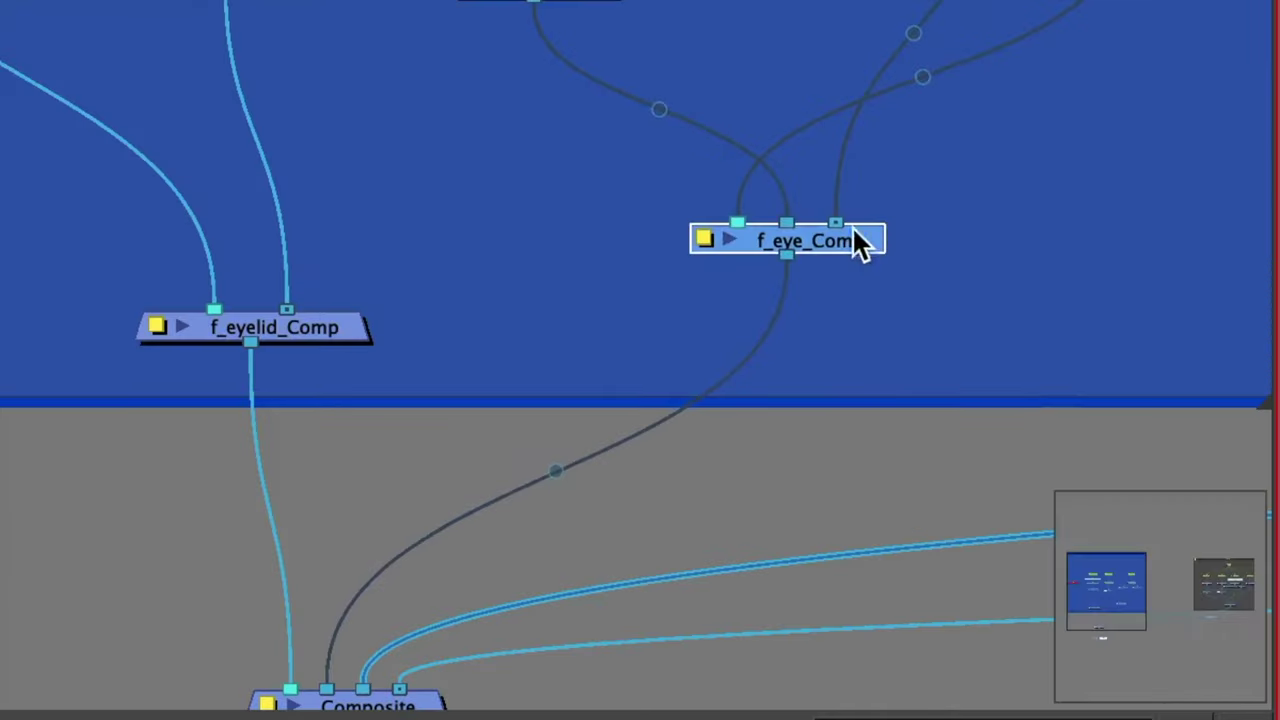
Insert a Cutter node below f_eye_Comp and connect the Col-Sel_mask output to its matte port
key("Tab")
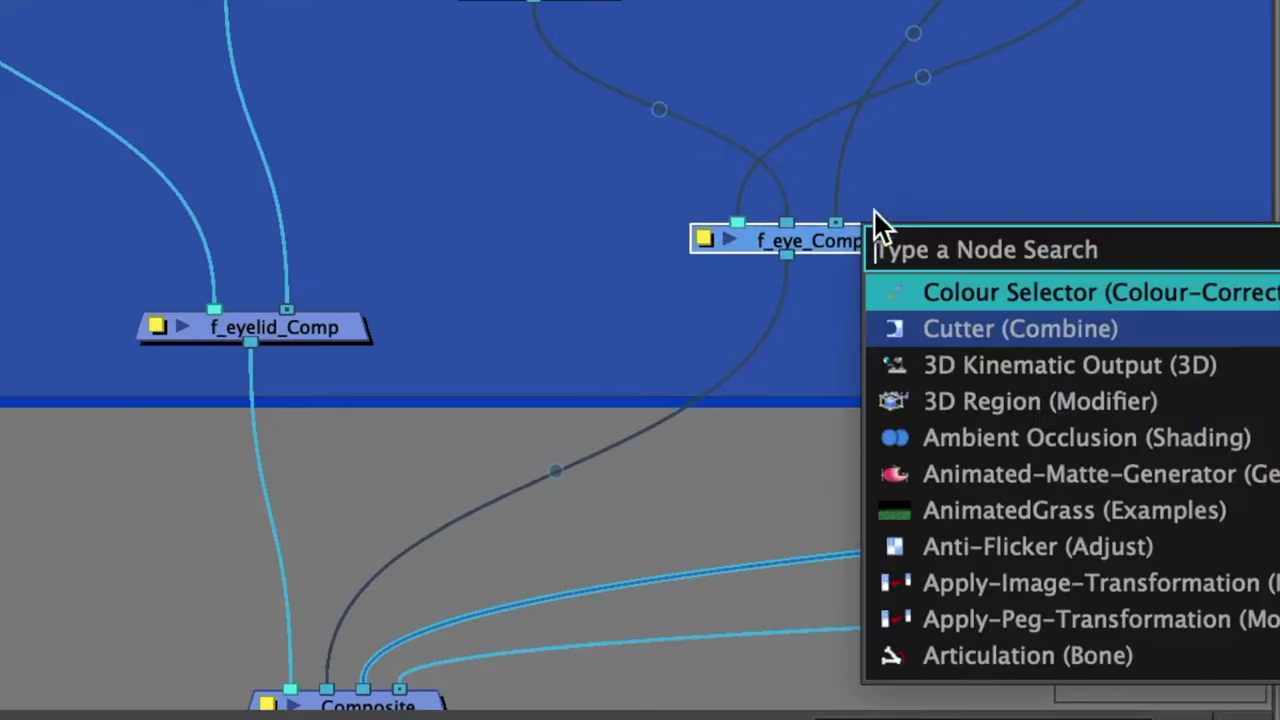
left_click(989, 329)
left_click_drag(779, 322, 862, 330)
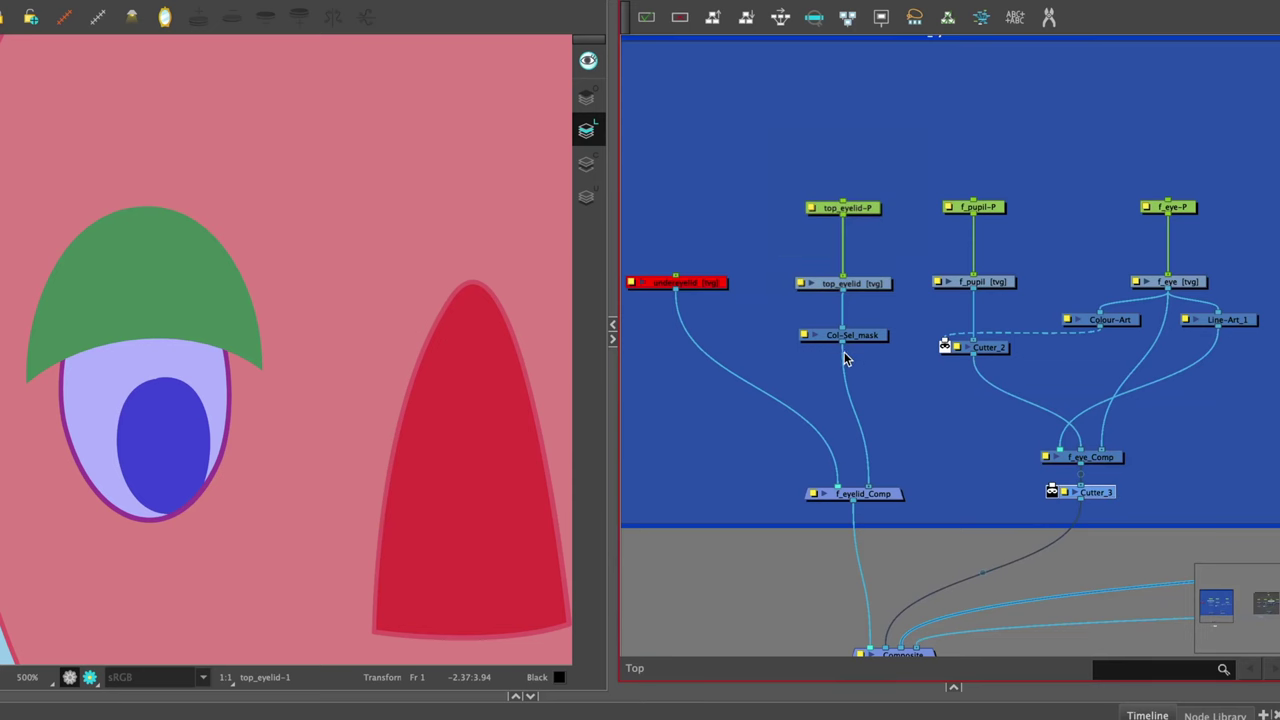
left_click(843, 348)
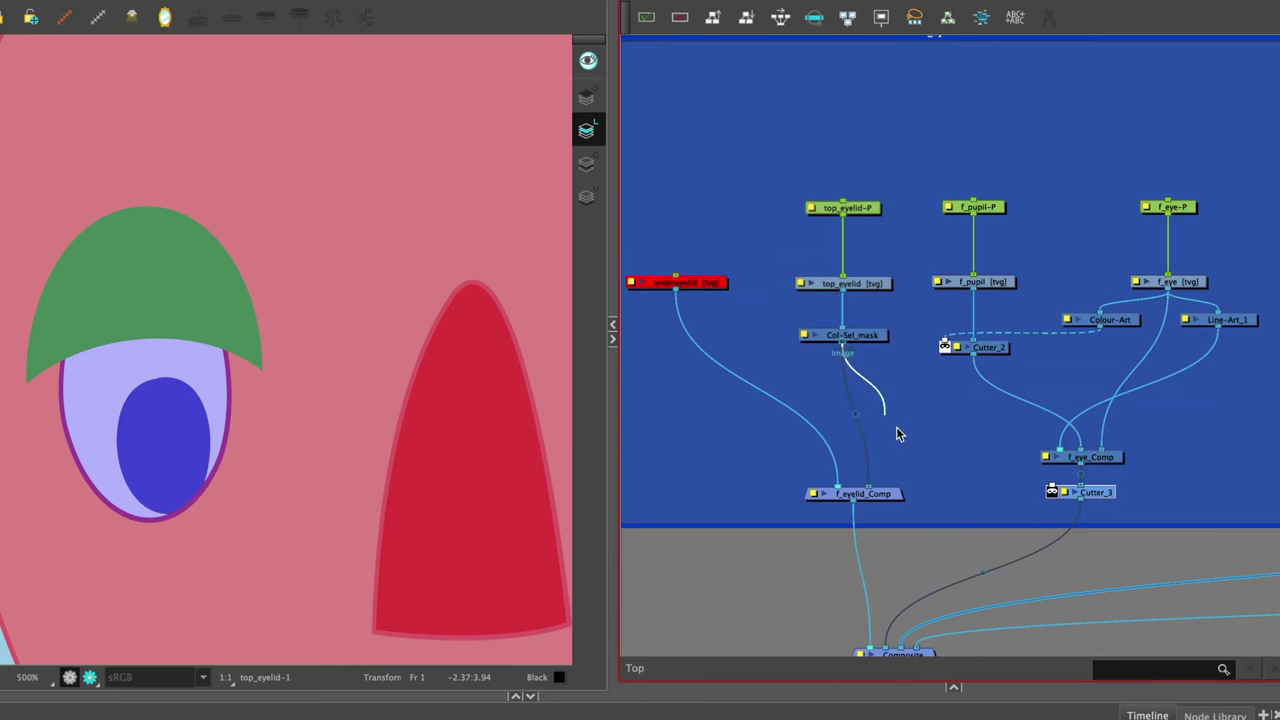
left_click_drag(896, 432, 1109, 496)
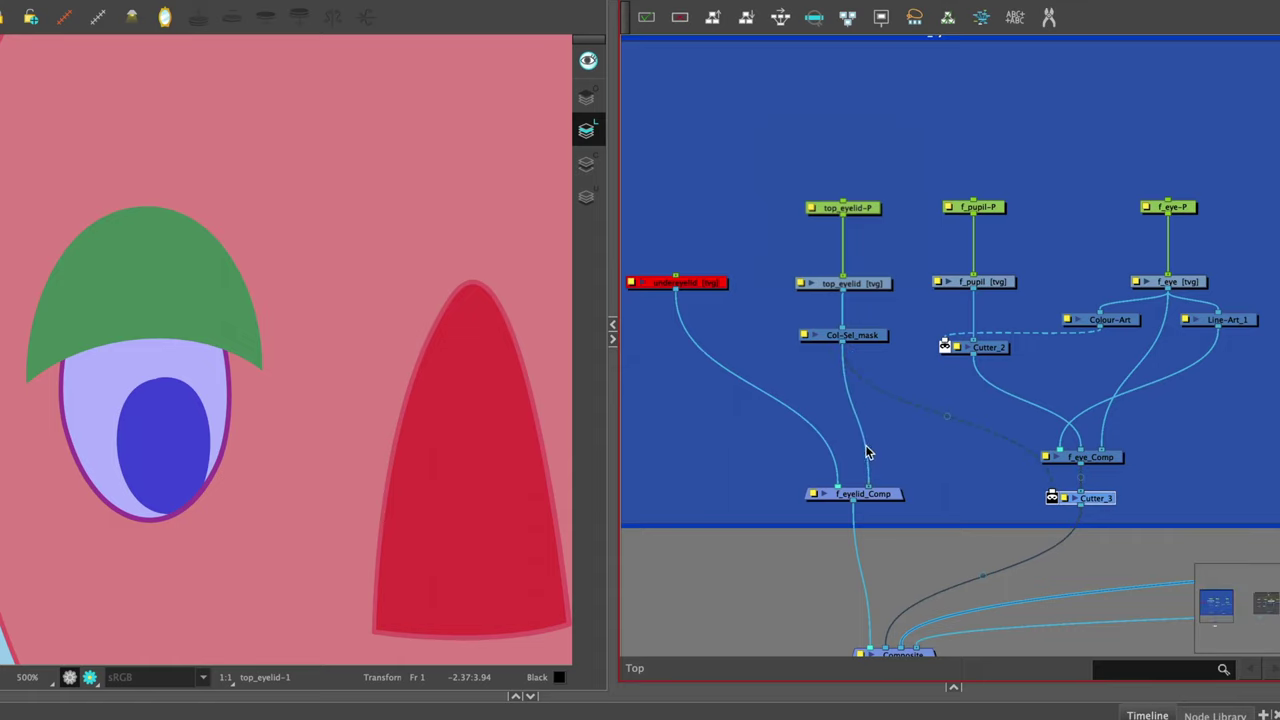
Disconnect Col-Sel_mask from f_eyelid_Comp and move the top eyelid over the eye to test the cut
left_click_drag(866, 452, 852, 428)
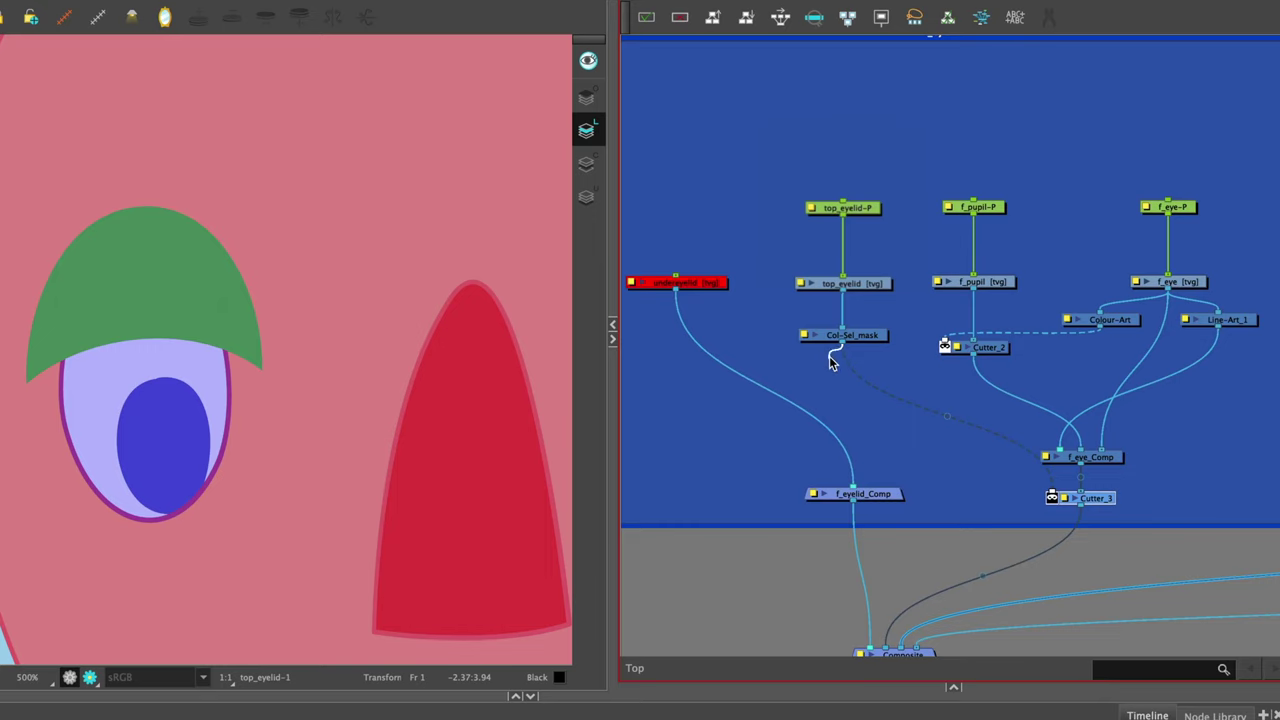
left_click_drag(829, 356, 829, 355)
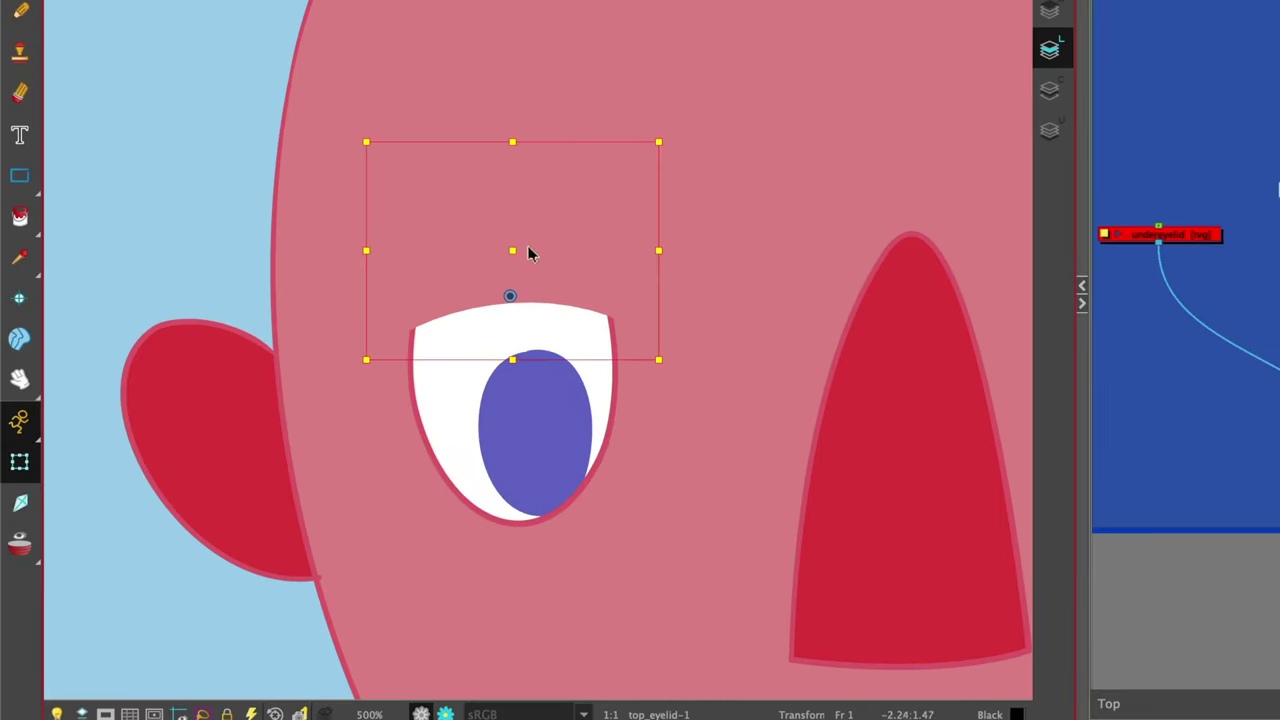
left_click_drag(527, 250, 514, 277)
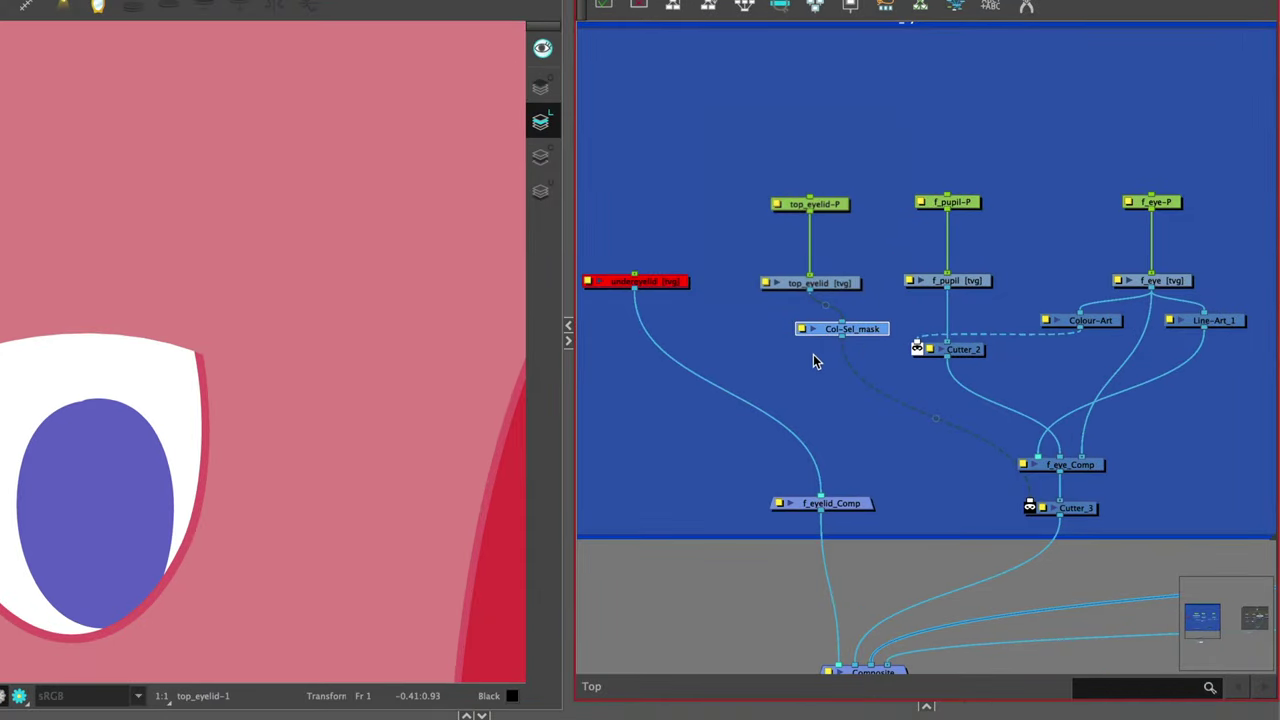
Add a second Colour Selector node beside Col-Sel_mask and connect the top_eyelid drawing to it
key("Tab")
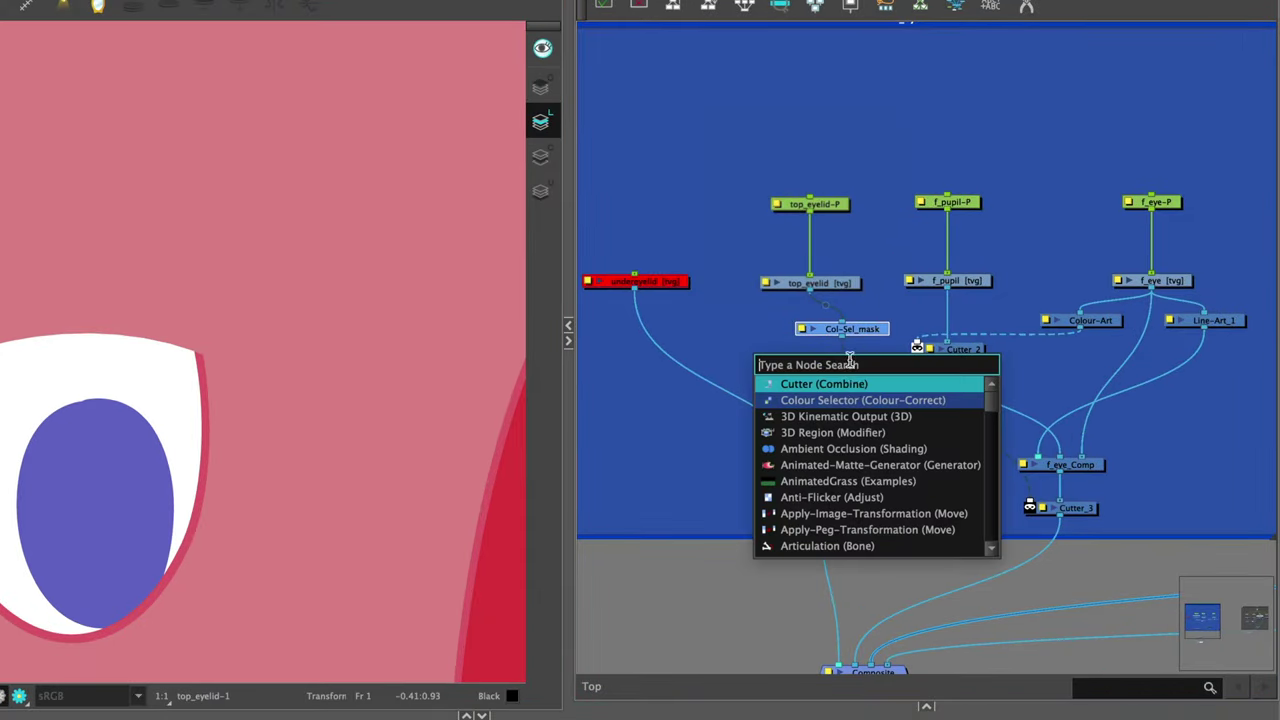
key("Down")
key("Return")
left_click_drag(902, 364, 756, 331)
left_click_drag(810, 291, 732, 324)
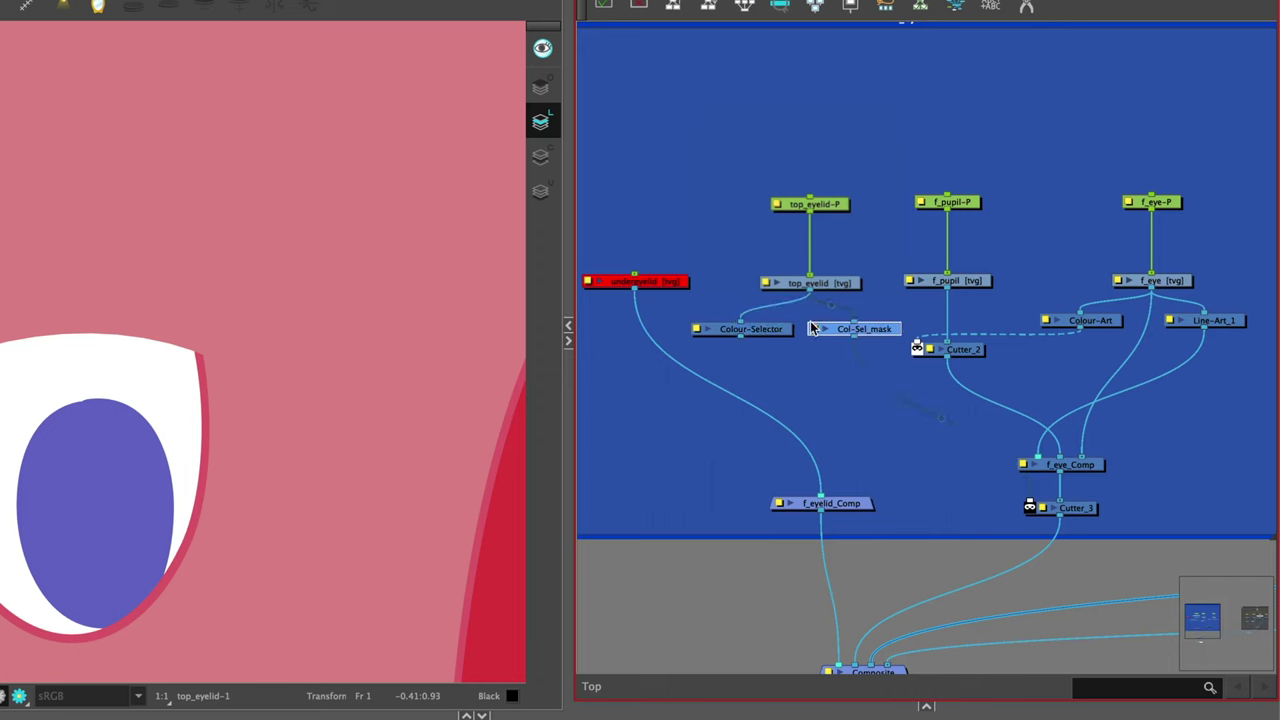
Add the top_eyelid drawing's NewScene:face_line colour to the new Colour Selector and connect the node to f_eyelid_Comp
double_click(710, 330)
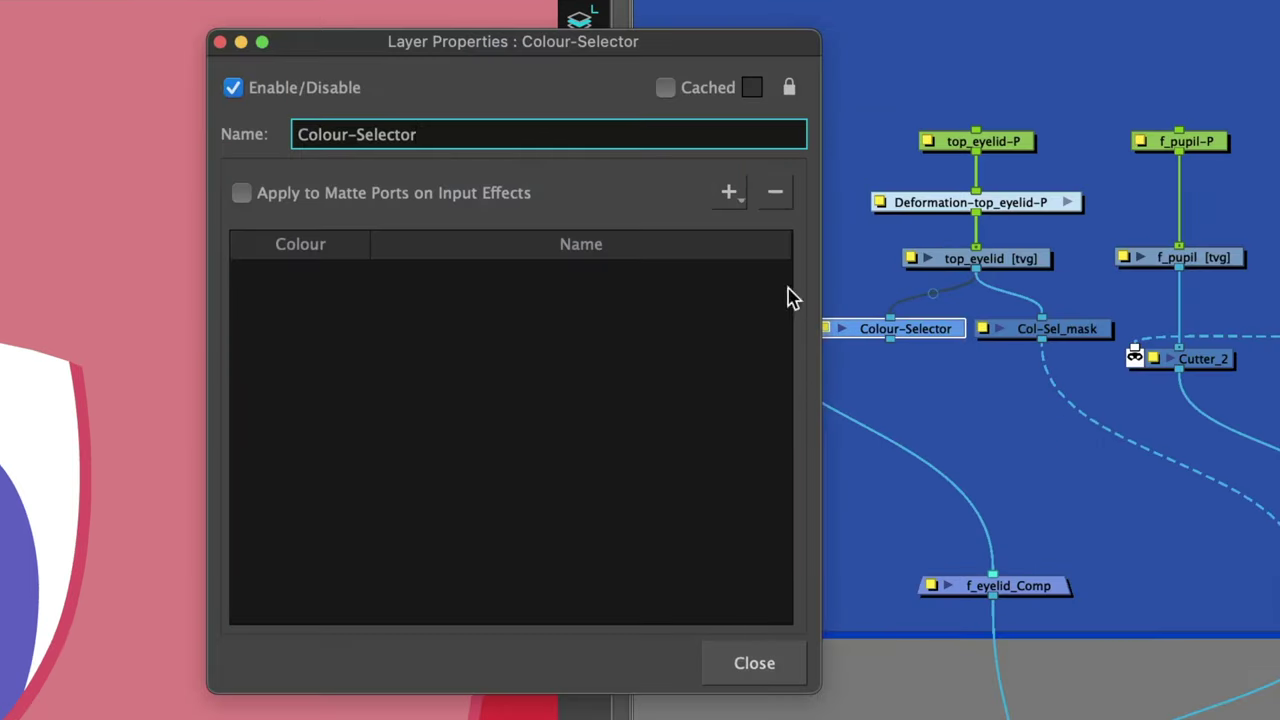
left_click(729, 193)
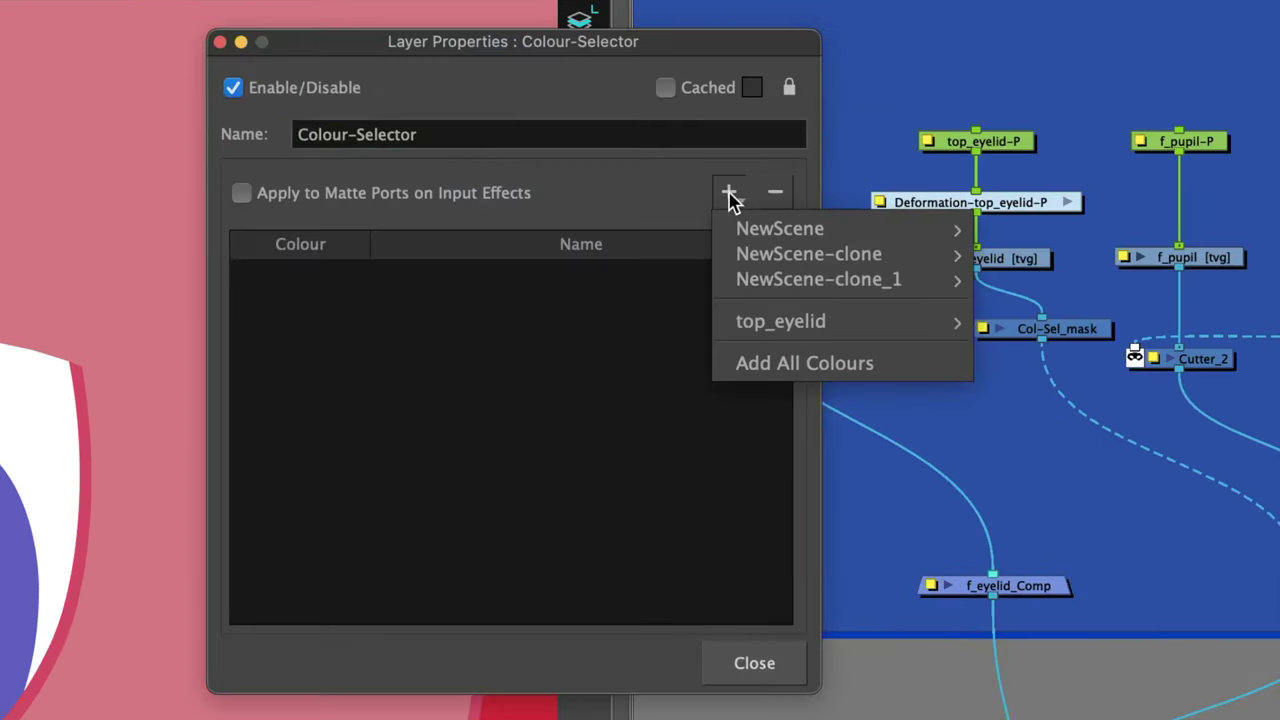
mouse_move(742, 326)
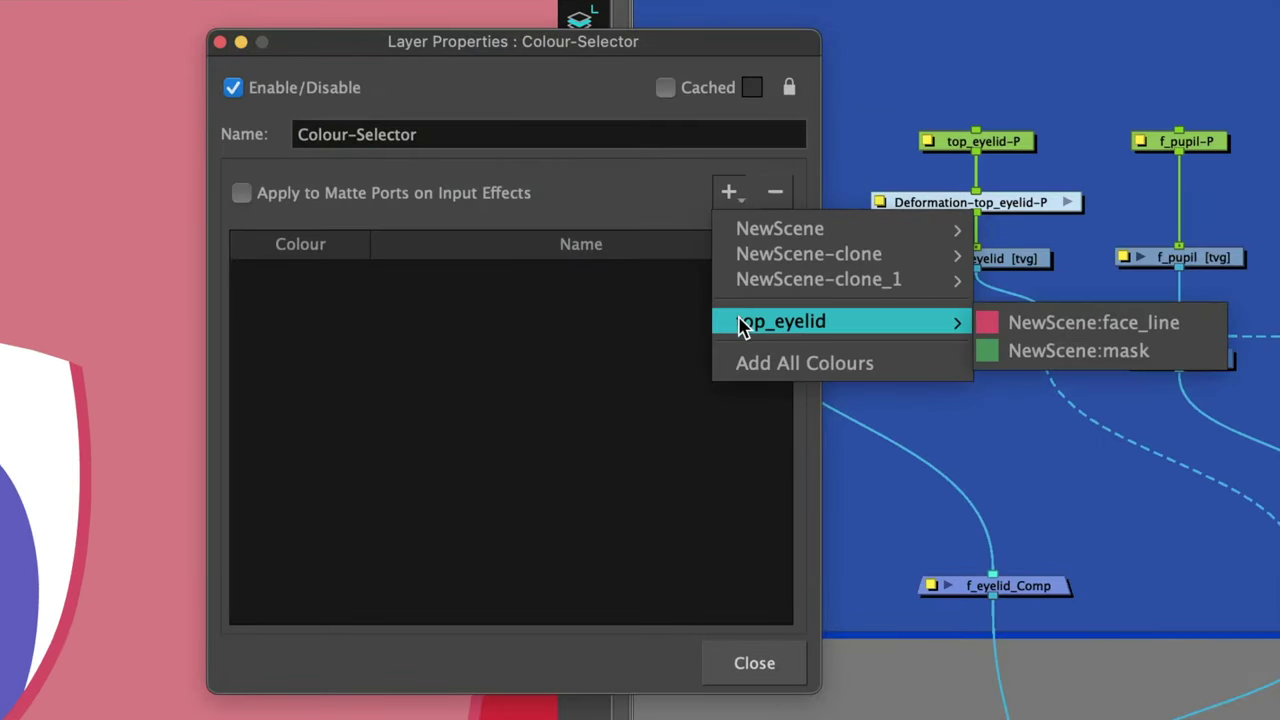
left_click(1037, 328)
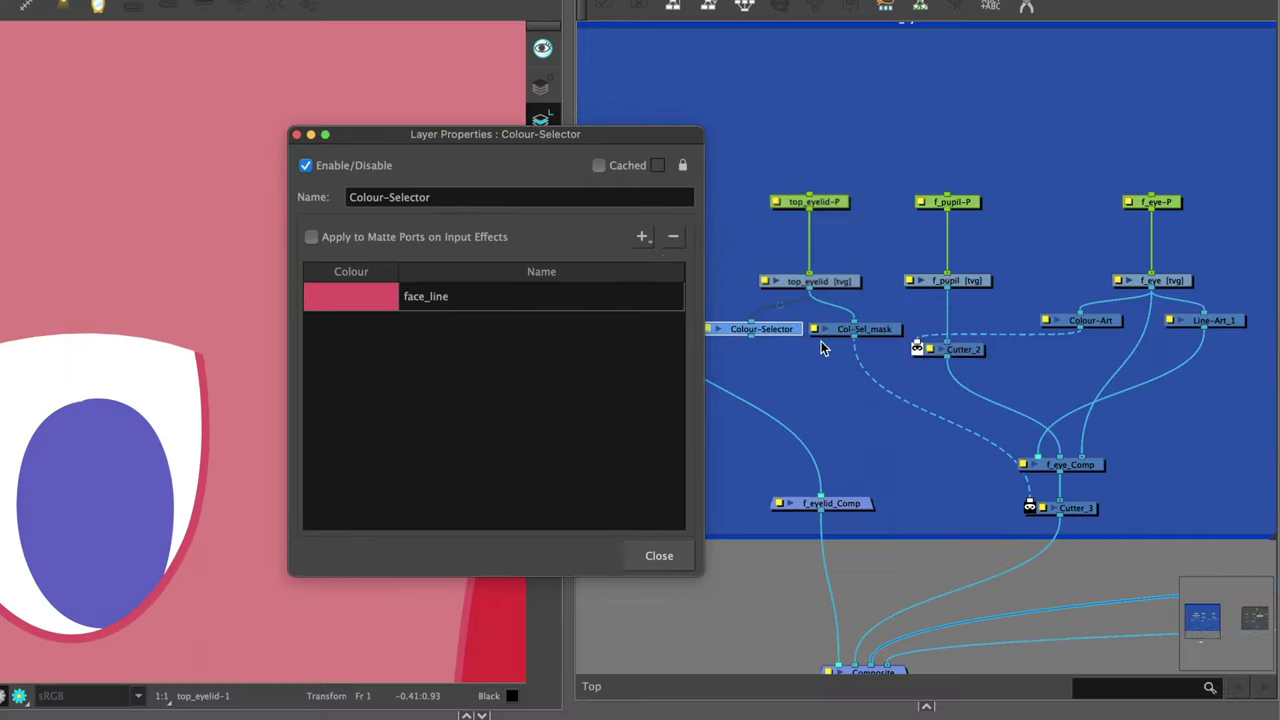
left_click(678, 562)
left_click_drag(750, 336, 835, 488)
Insert a Cutter between the new Colour Selector and f_eyelid_Comp, and connect the eye's Colour-Art output to its matte port
key("Tab")
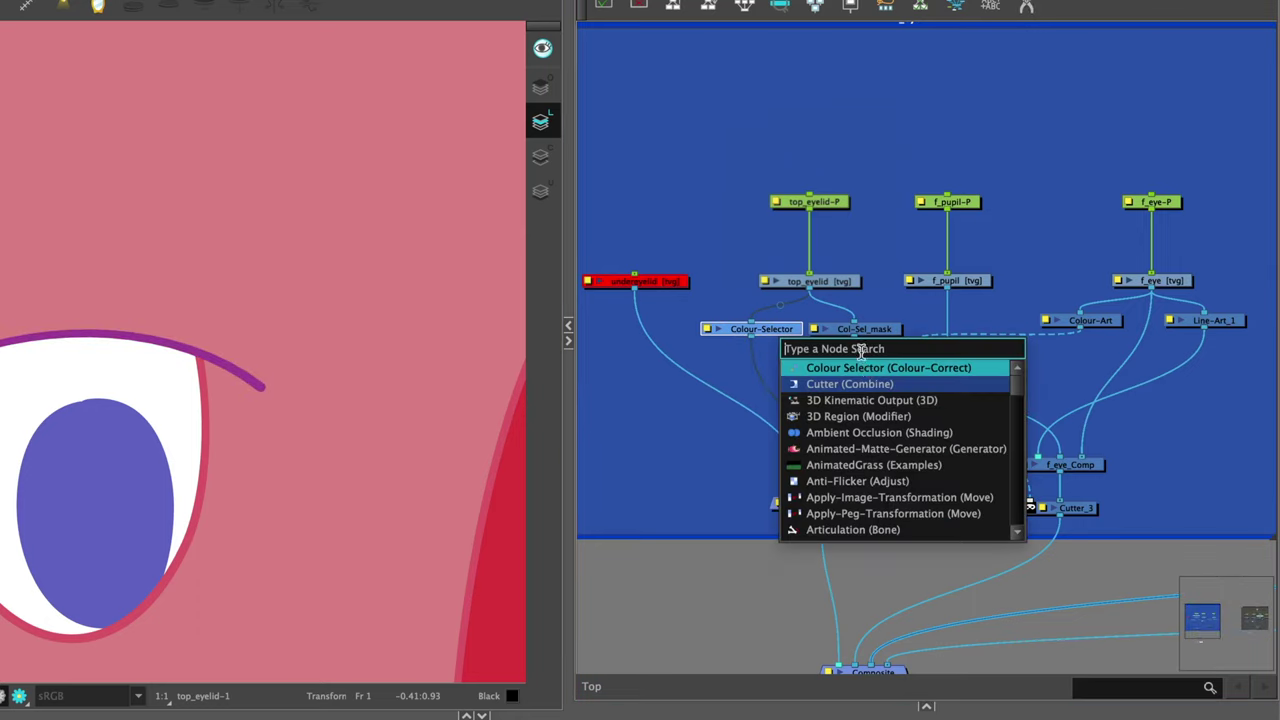
left_click(842, 385)
left_click_drag(765, 362, 758, 391)
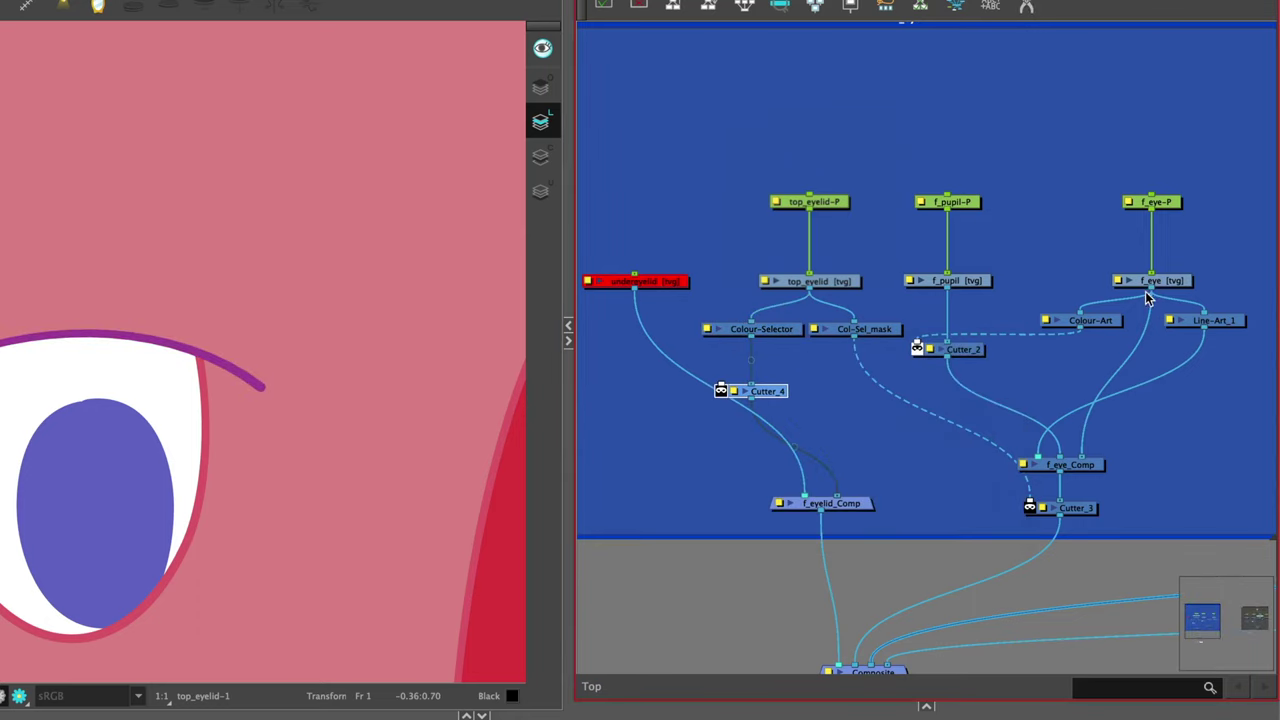
left_click_drag(1080, 329, 735, 377)
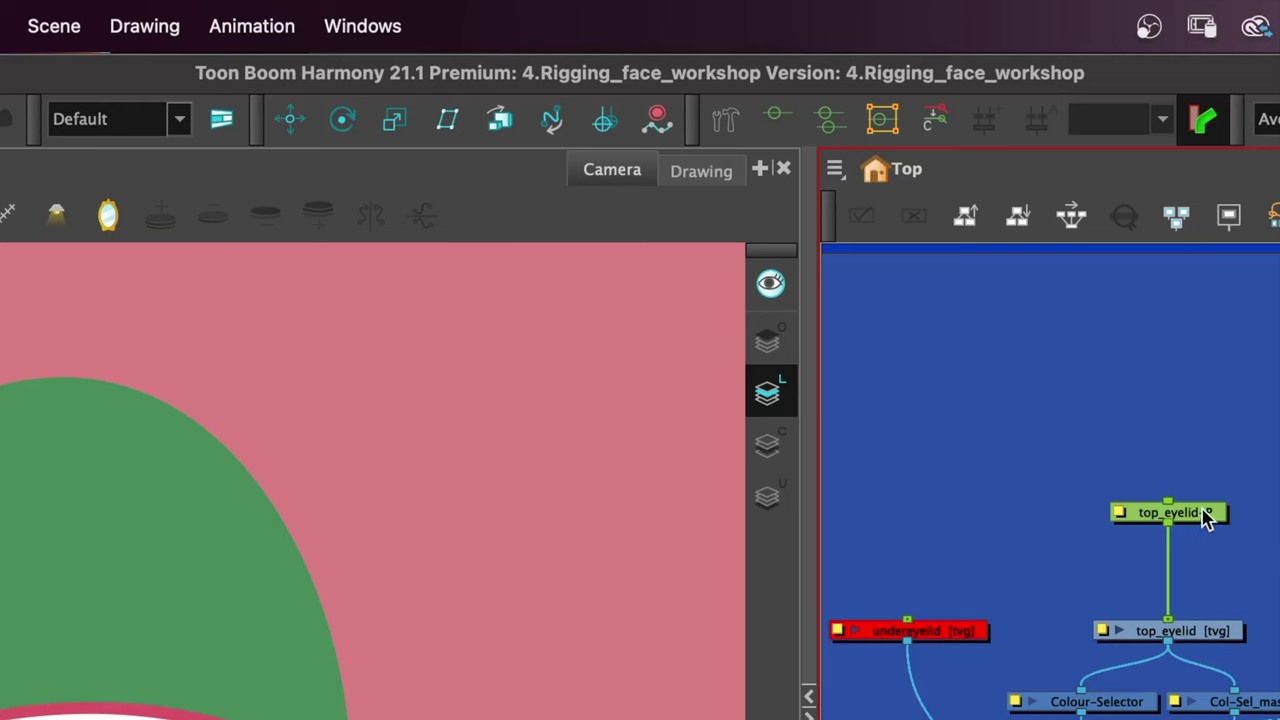
Activate the Rigging tool for the top_eyelid-P peg and check the enabled toolbars and the tool's properties
left_click(1205, 515)
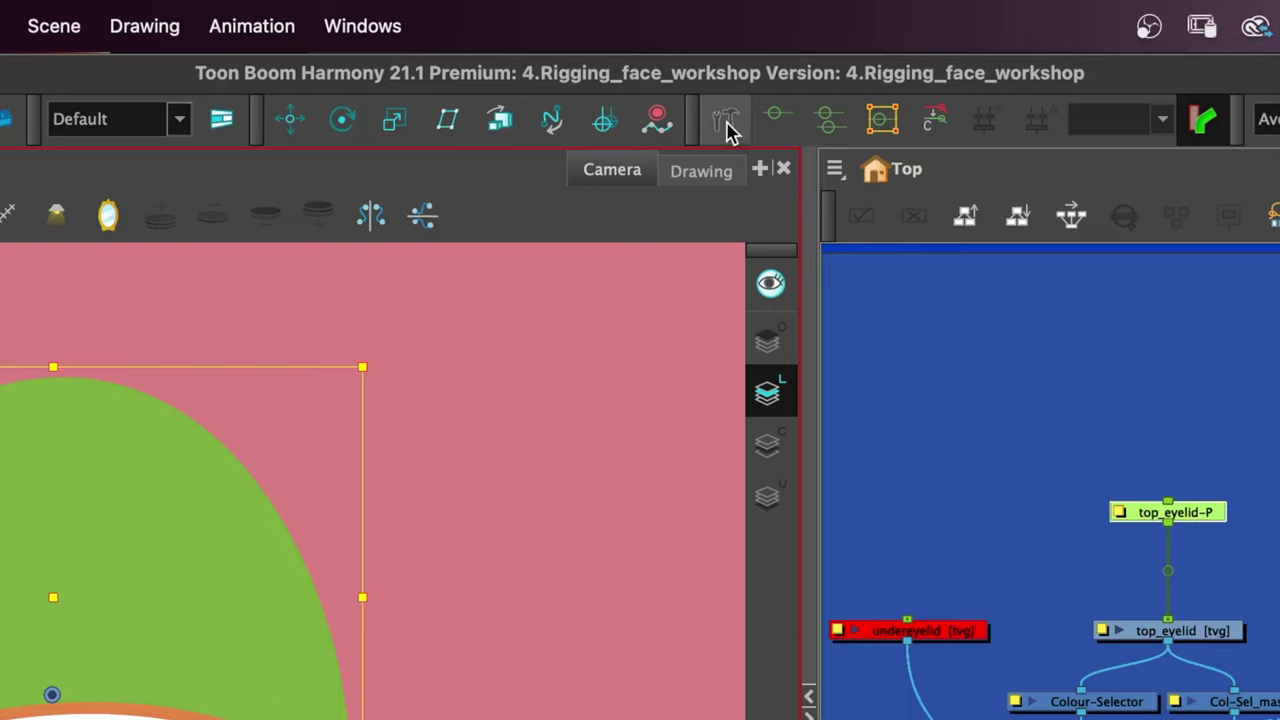
left_click(727, 125)
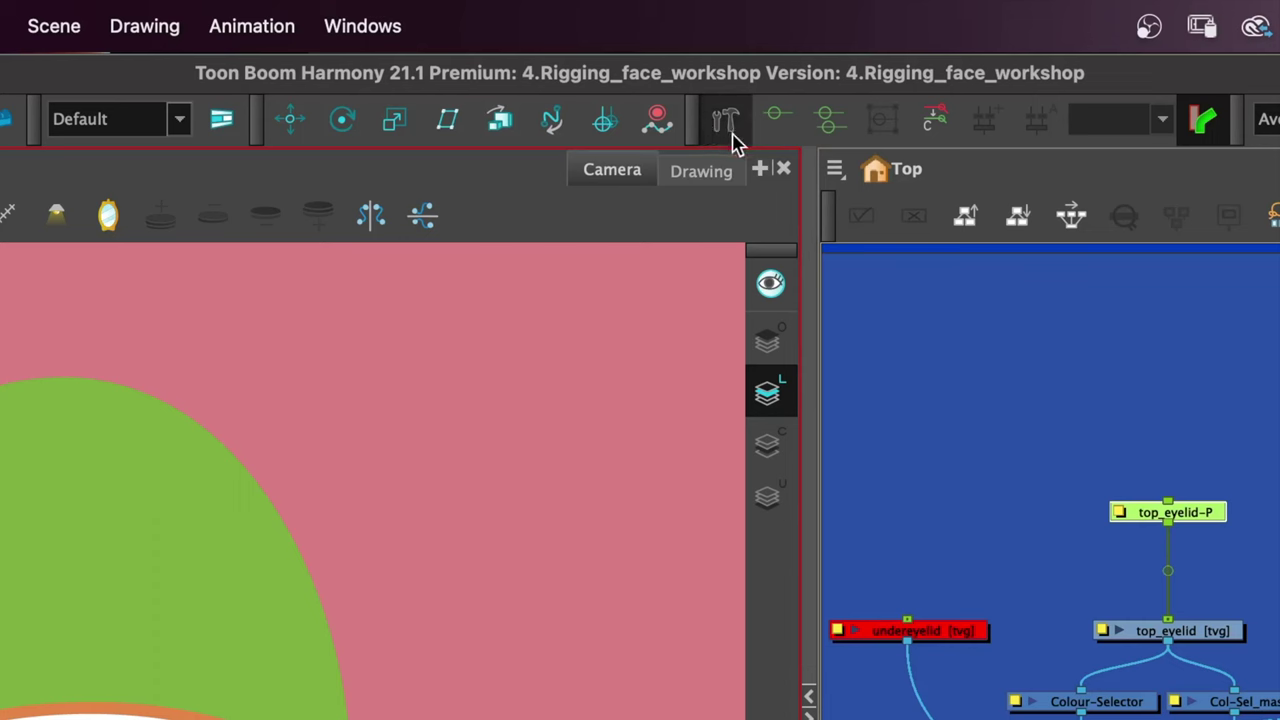
left_click(362, 26)
mouse_move(345, 172)
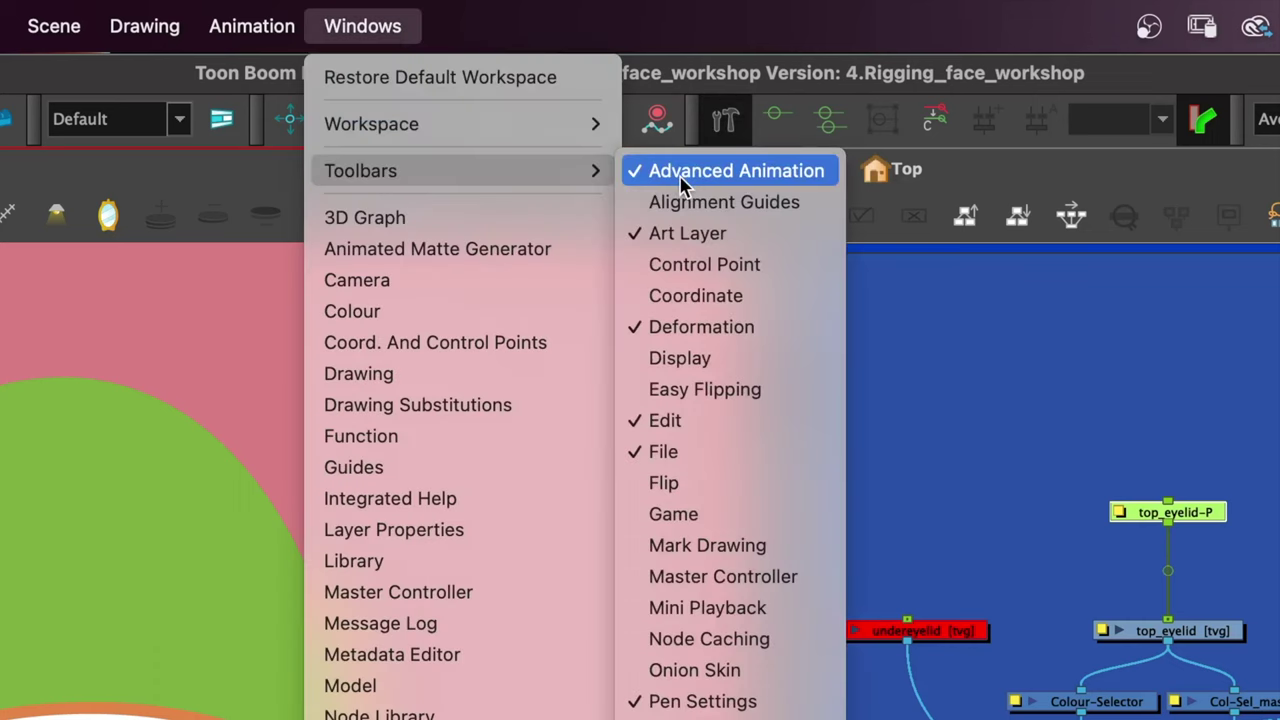
left_click(681, 179)
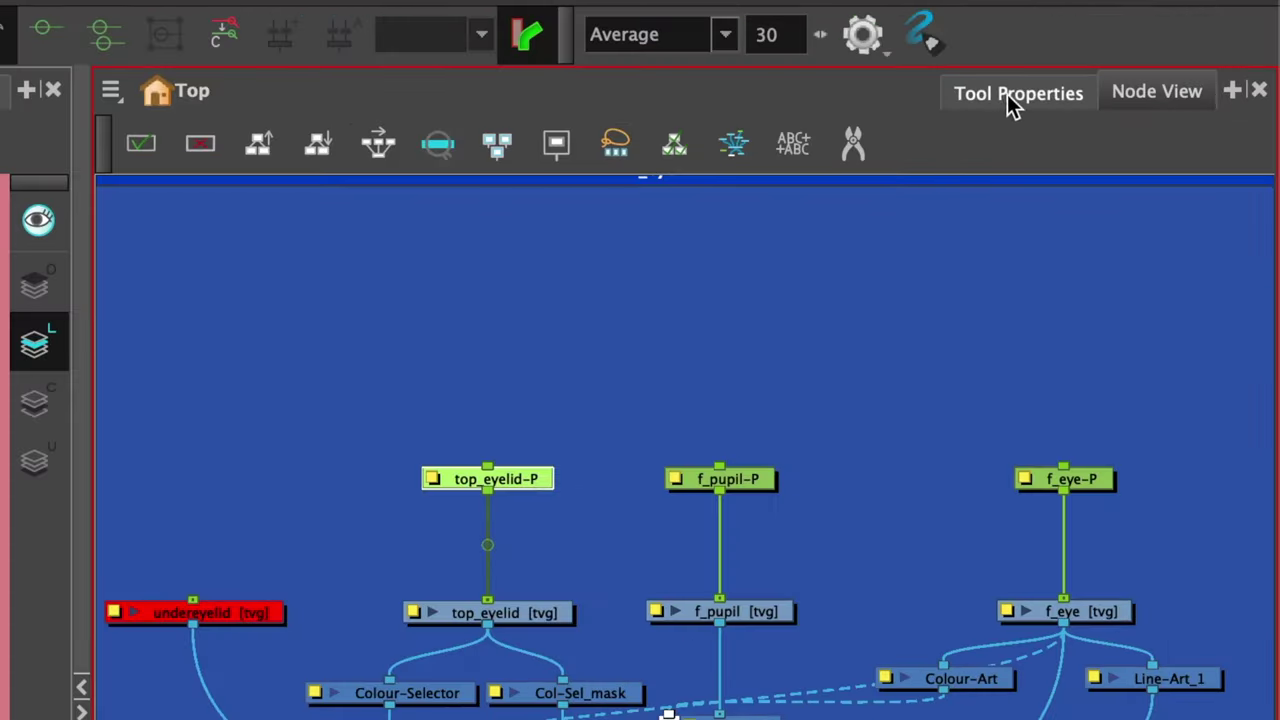
left_click(1034, 94)
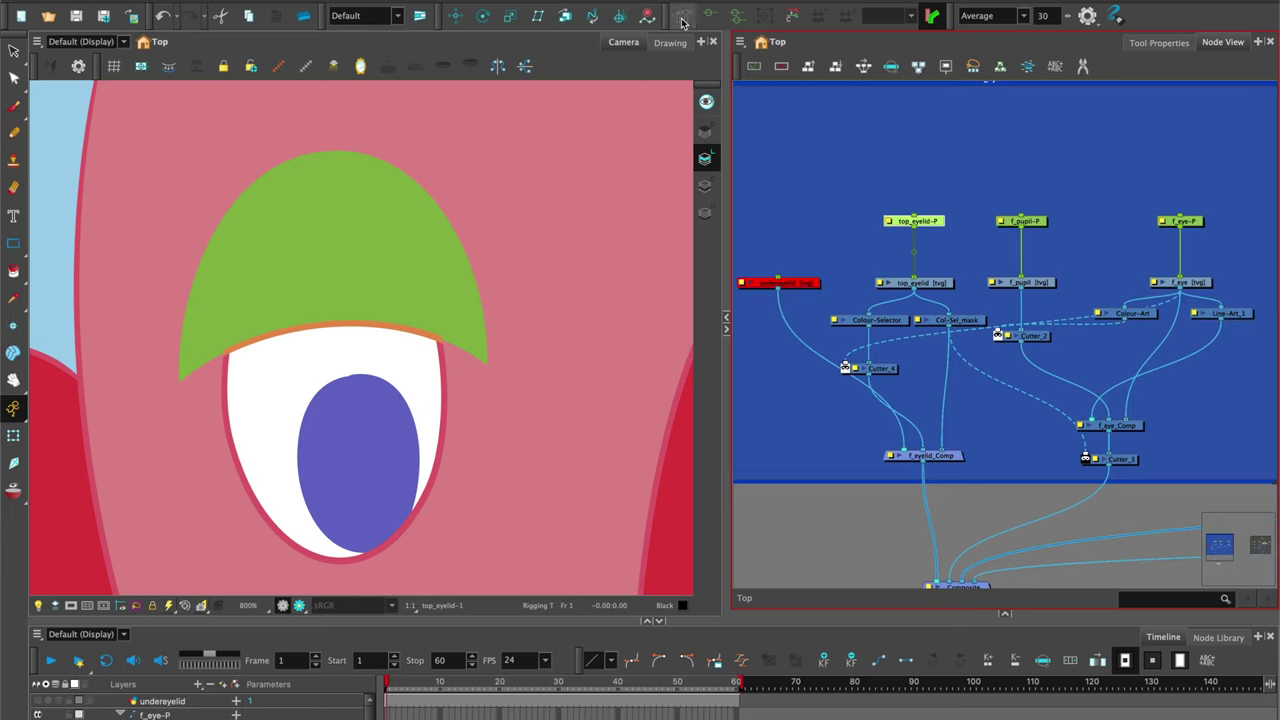
Draw a closed envelope deformation under top_eyelid-P around the top eyelid, with points at both corners and the top
left_click(938, 223)
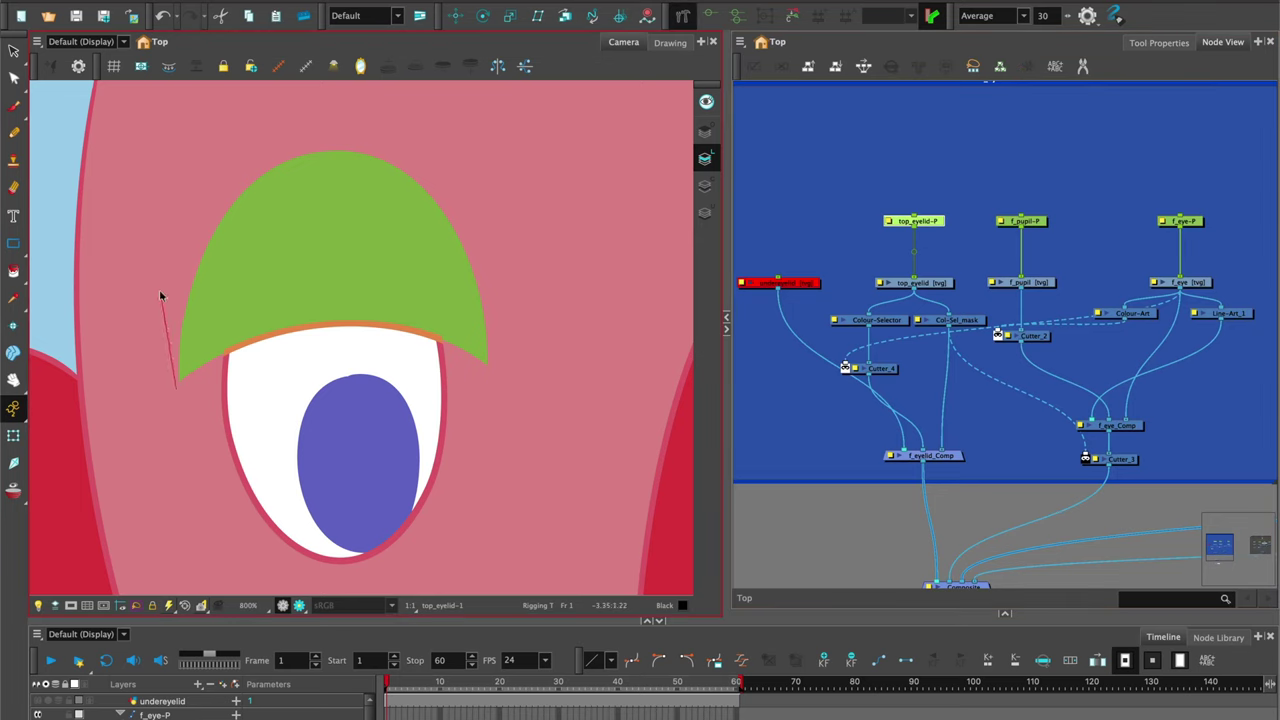
left_click_drag(340, 143, 222, 148)
left_click_drag(493, 368, 505, 302)
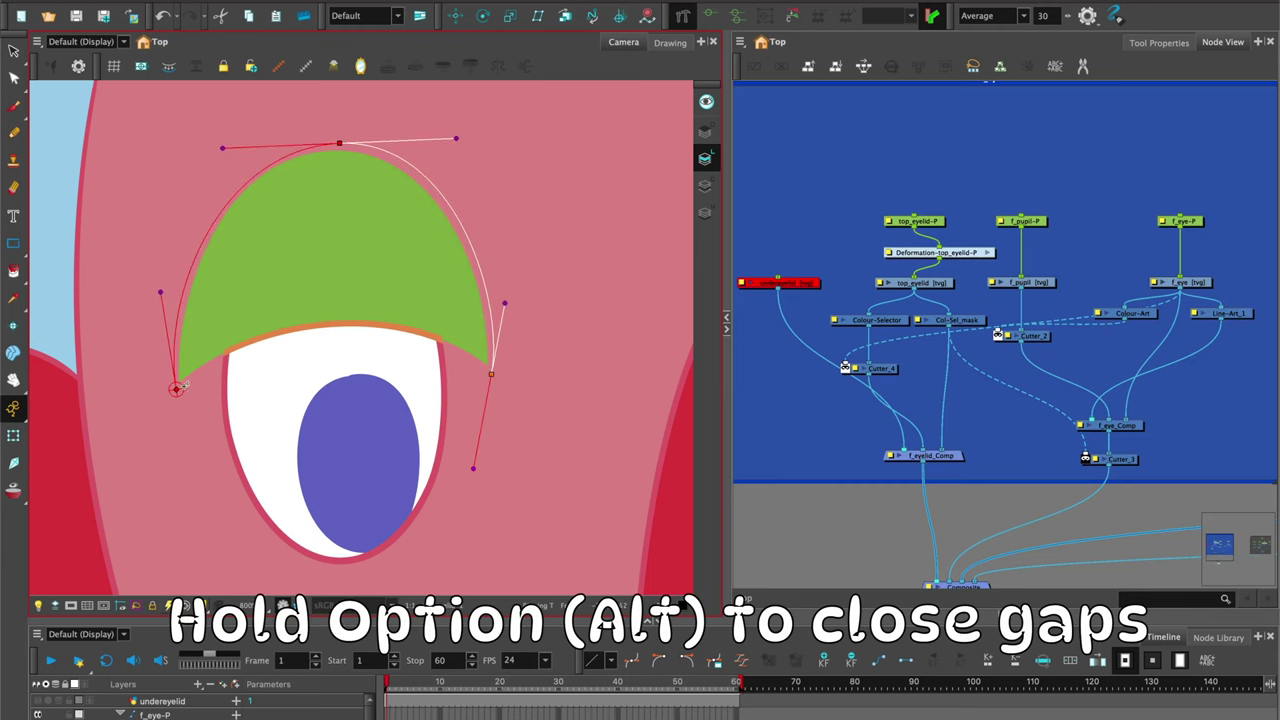
left_click_drag(176, 389, 237, 350)
left_click_drag(477, 445, 440, 343)
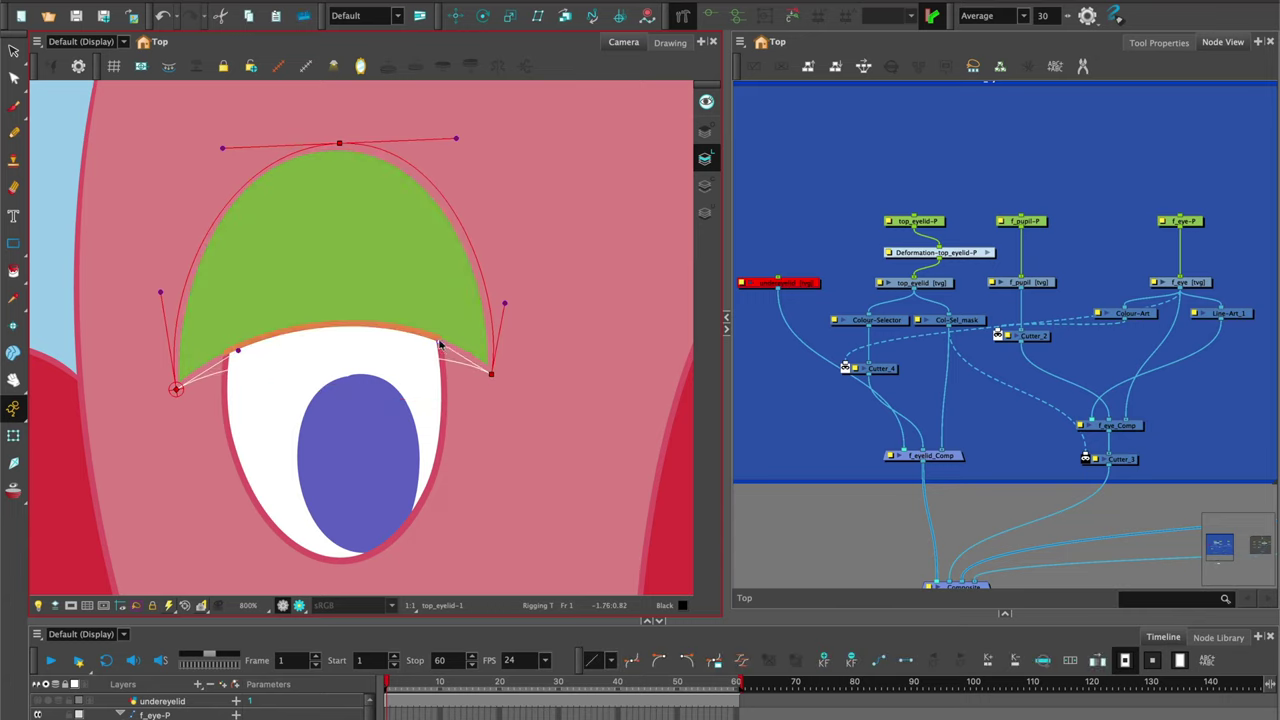
Refine the envelope's points and Bezier handles so the curve follows the top eyelid's arch and lower edge
left_click(495, 378)
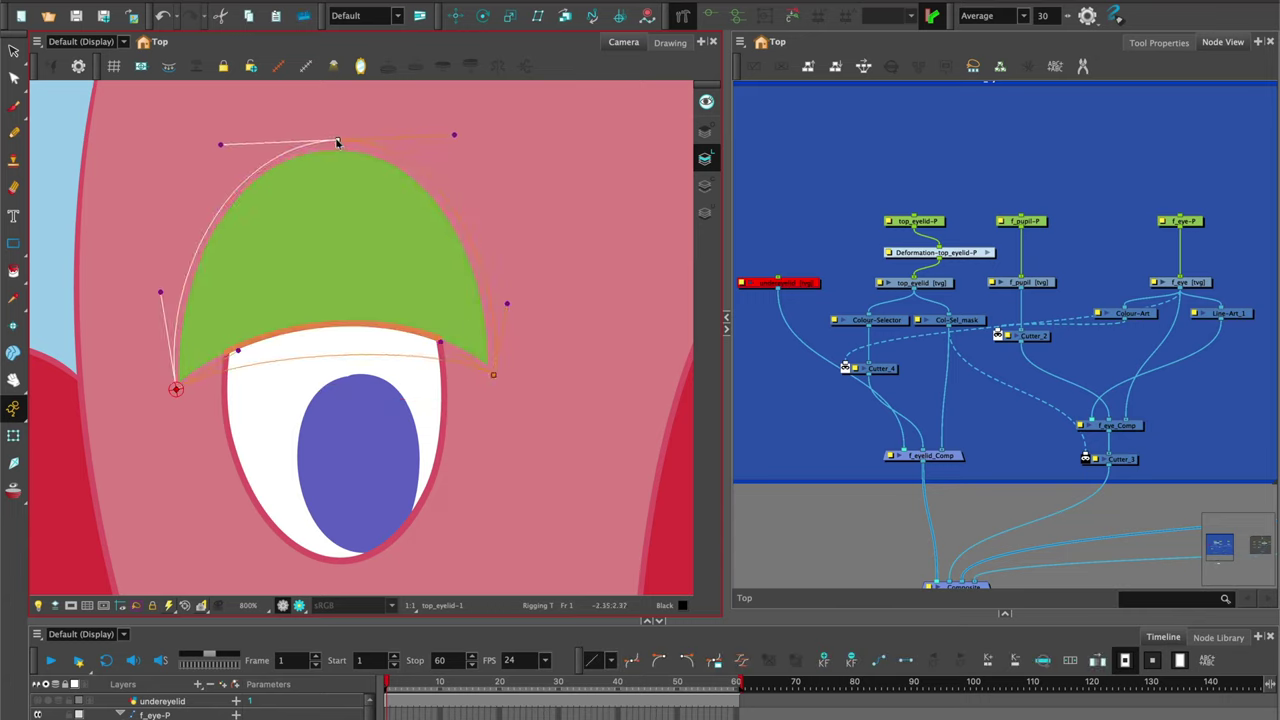
left_click_drag(222, 147, 231, 141)
left_click_drag(457, 137, 447, 140)
left_click_drag(507, 303, 502, 295)
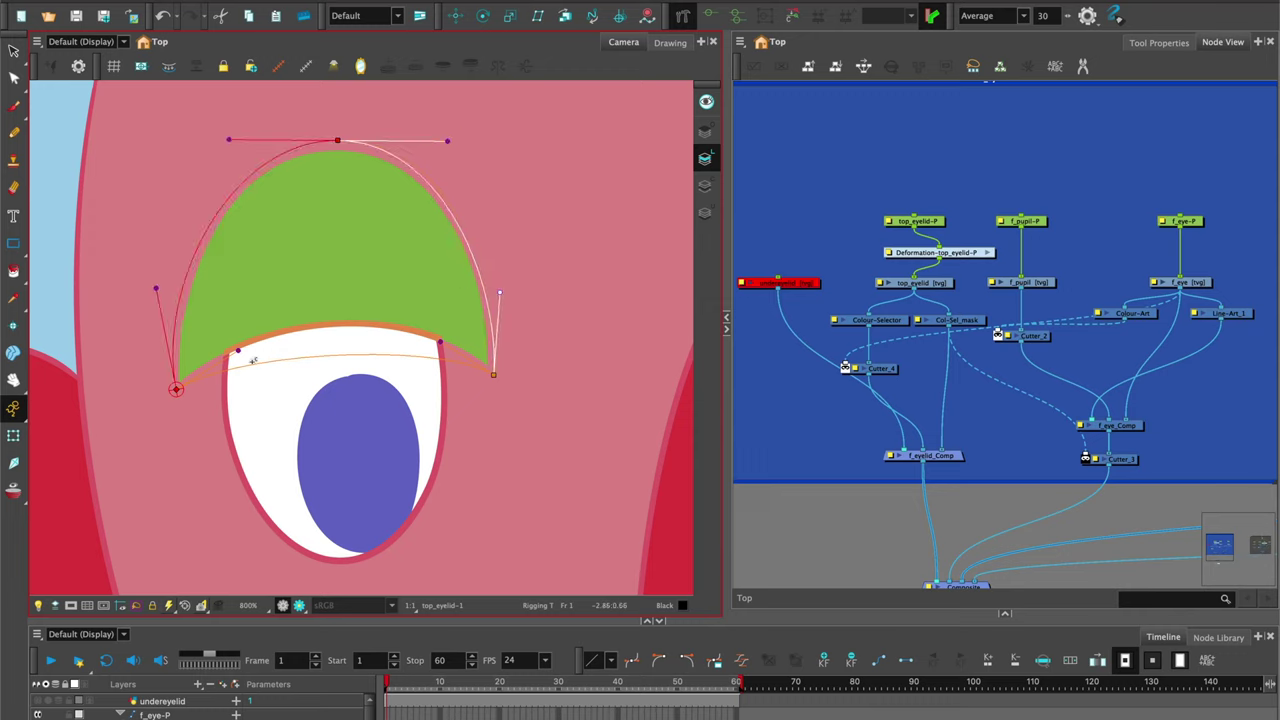
left_click_drag(236, 351, 240, 340)
left_click_drag(441, 341, 437, 330)
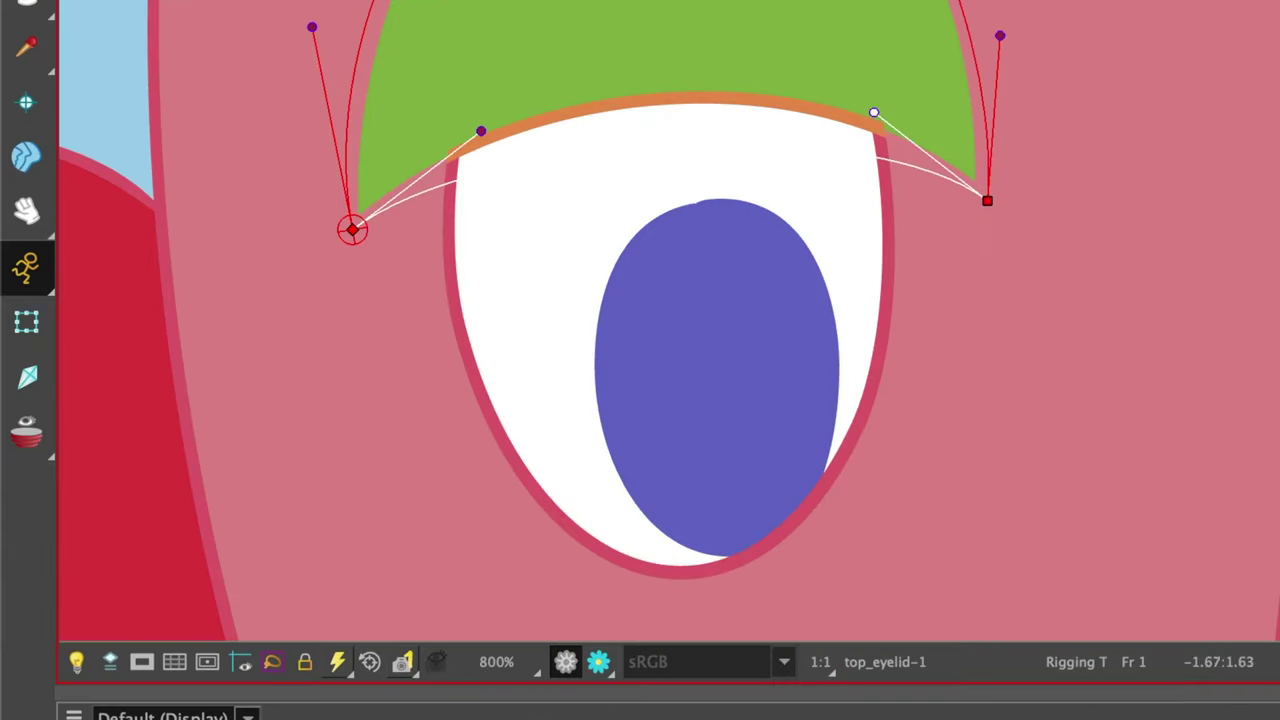
Try bending the top eyelid by lowering the envelope's left corner point and raising the lower handle of its right corner
left_click(38, 330)
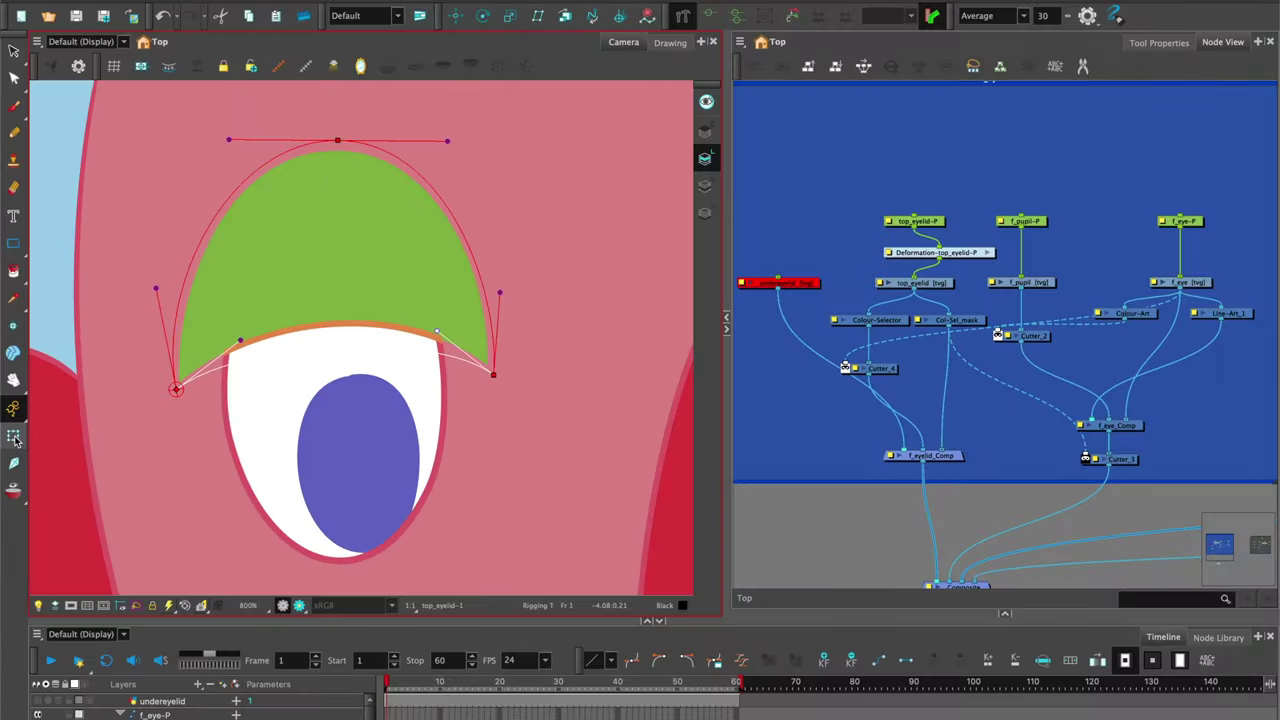
left_click(13, 438)
left_click_drag(177, 390, 177, 434)
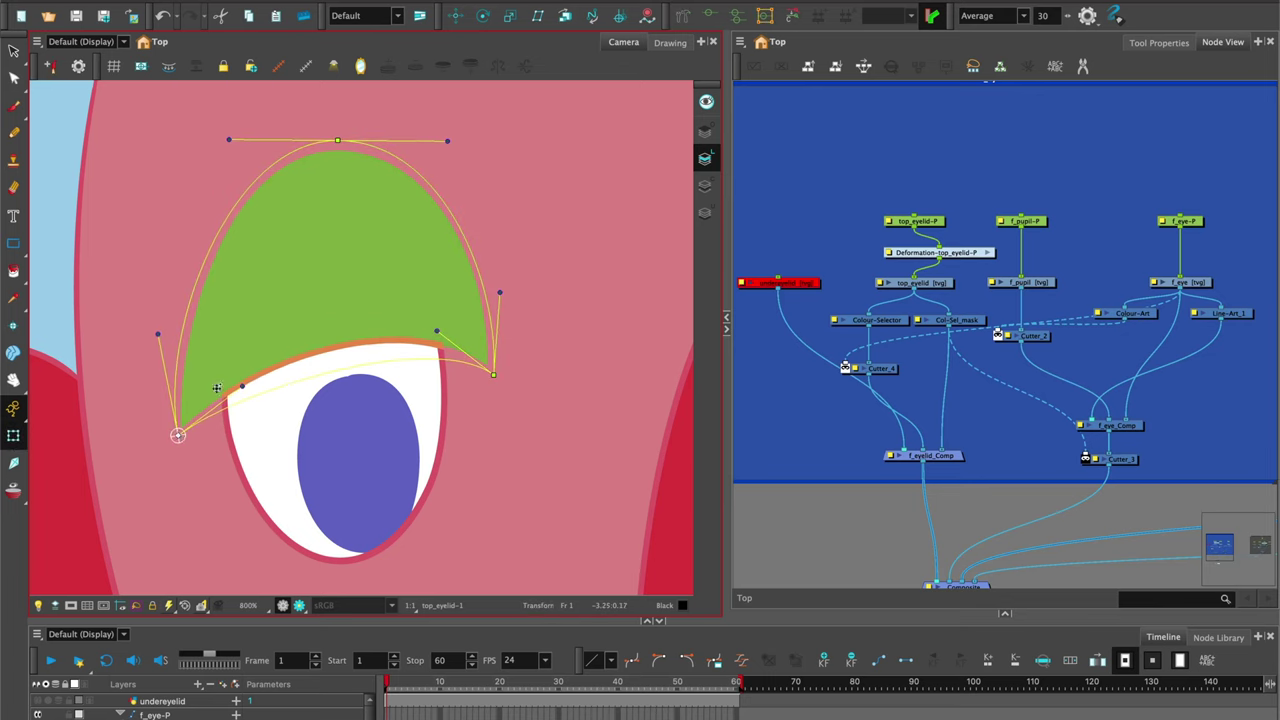
left_click_drag(434, 280, 433, 247)
Align the Deformation-top_eyelid-P group node under its peg and reset the deformation to its resting position
left_click(922, 257)
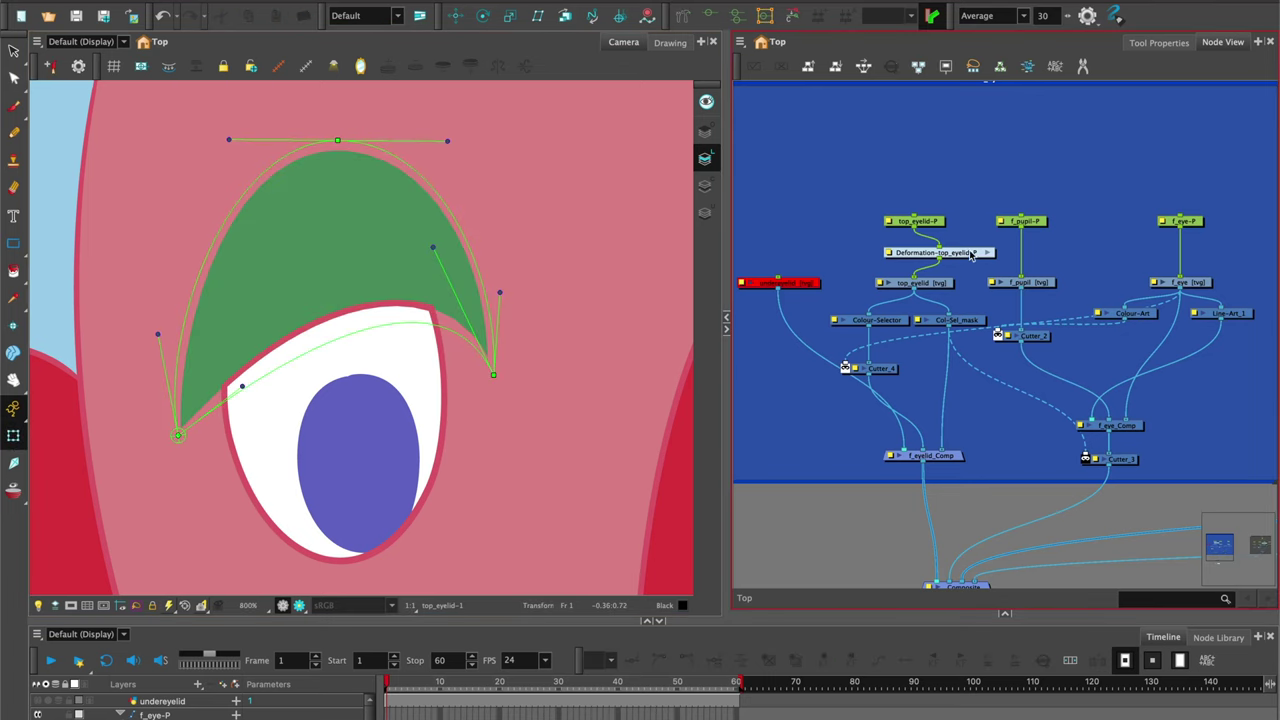
left_click_drag(968, 257, 938, 256)
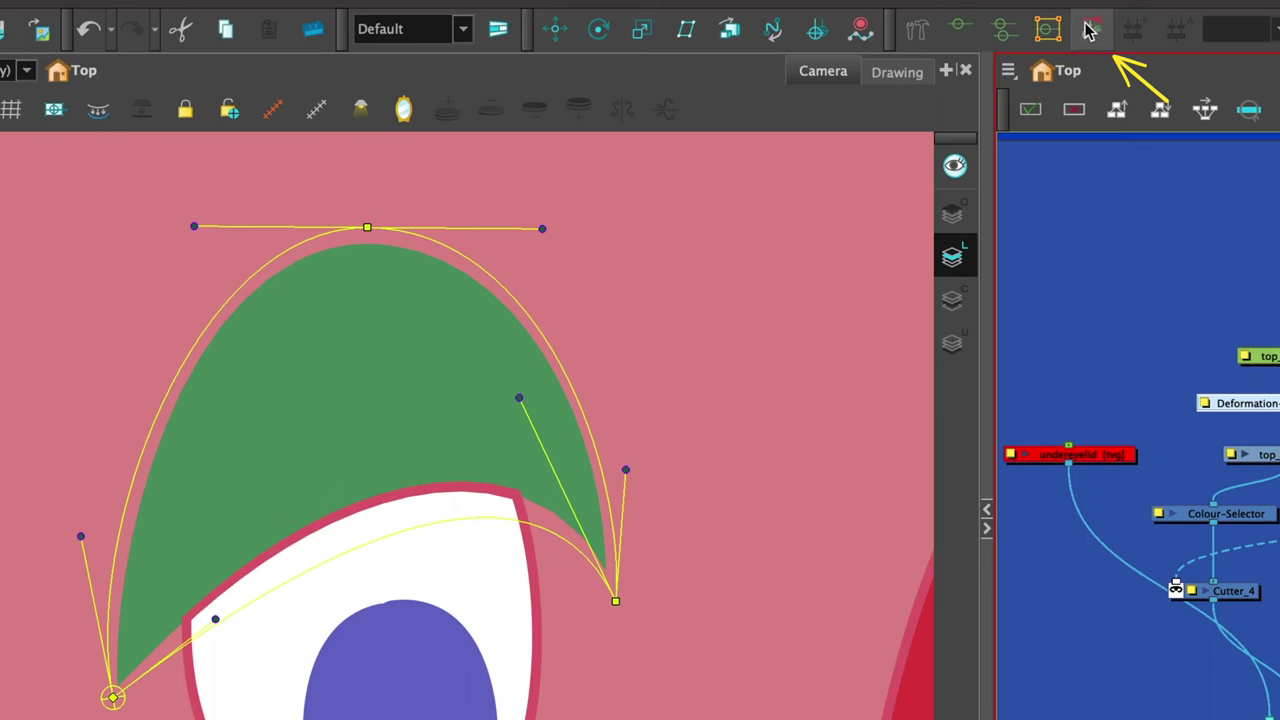
left_click(1091, 35)
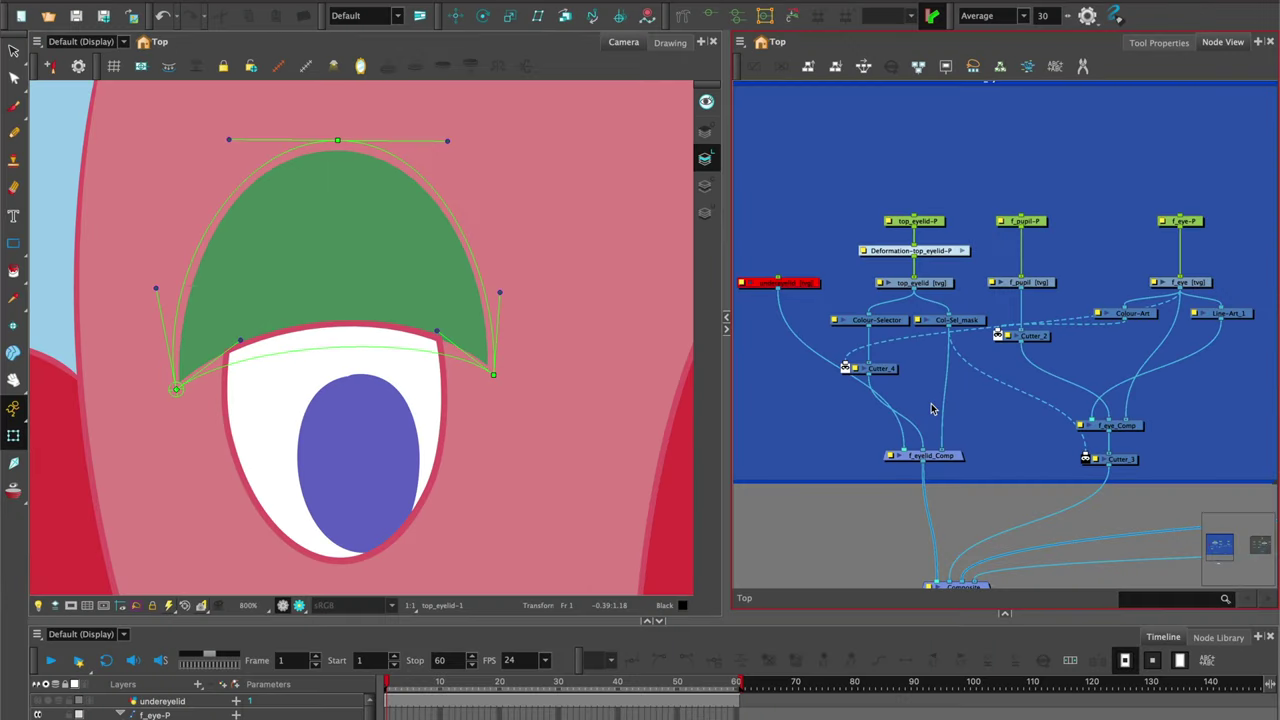
Disconnect Col-Sel_mask from f_eyelid_Comp, and test the lid by lowering top_eyelid-P over the eye and raising the envelope's top point
left_click_drag(945, 414, 952, 350)
key("b")
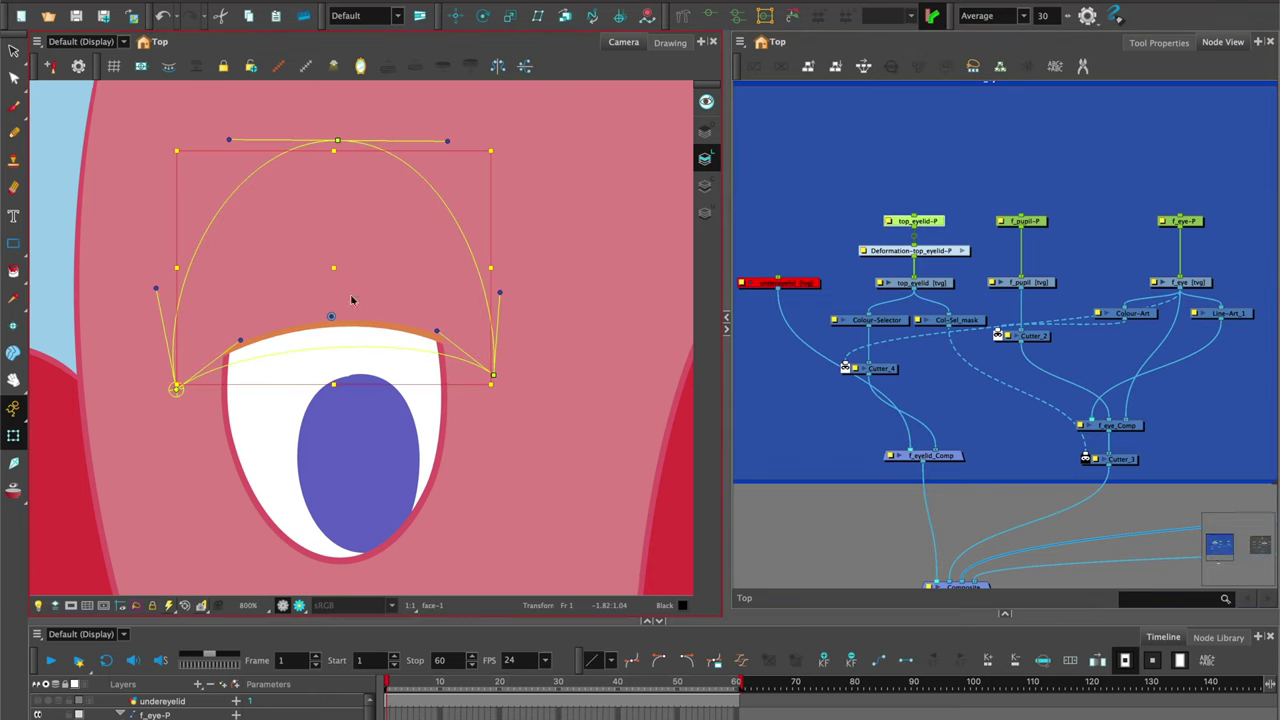
left_click_drag(342, 277, 340, 376)
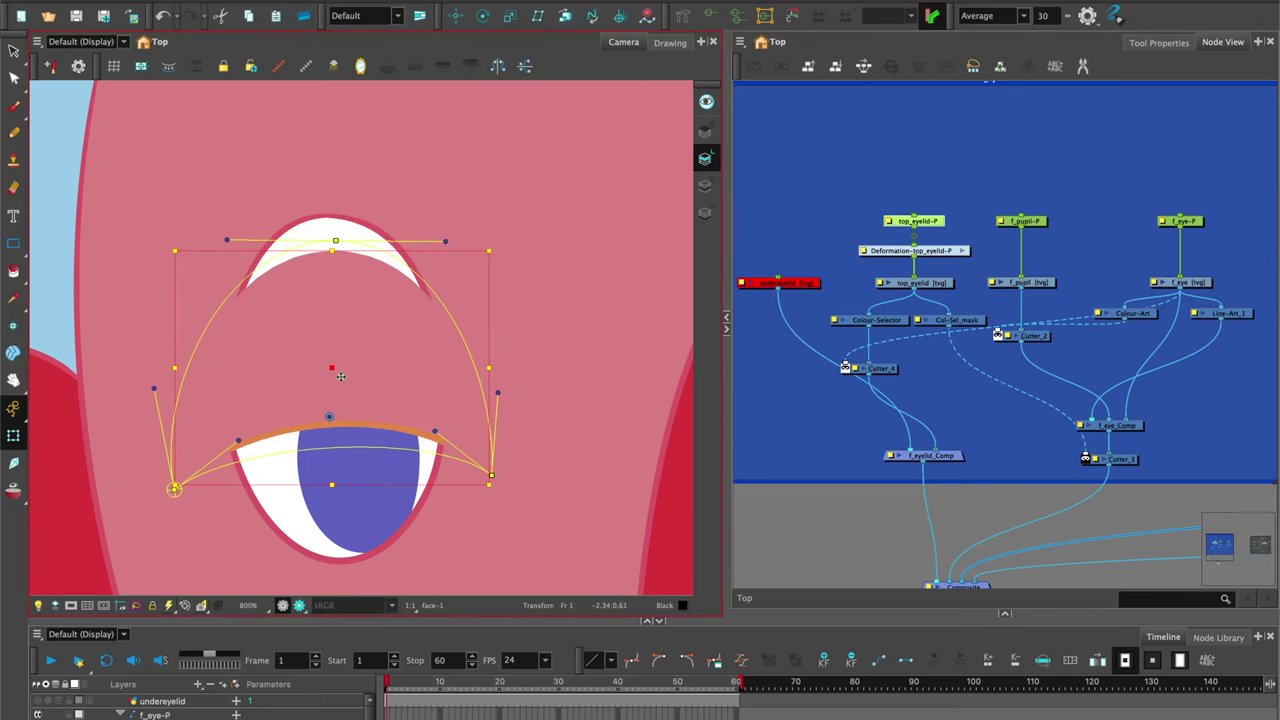
left_click(420, 199)
left_click_drag(336, 240, 332, 182)
left_click(772, 524)
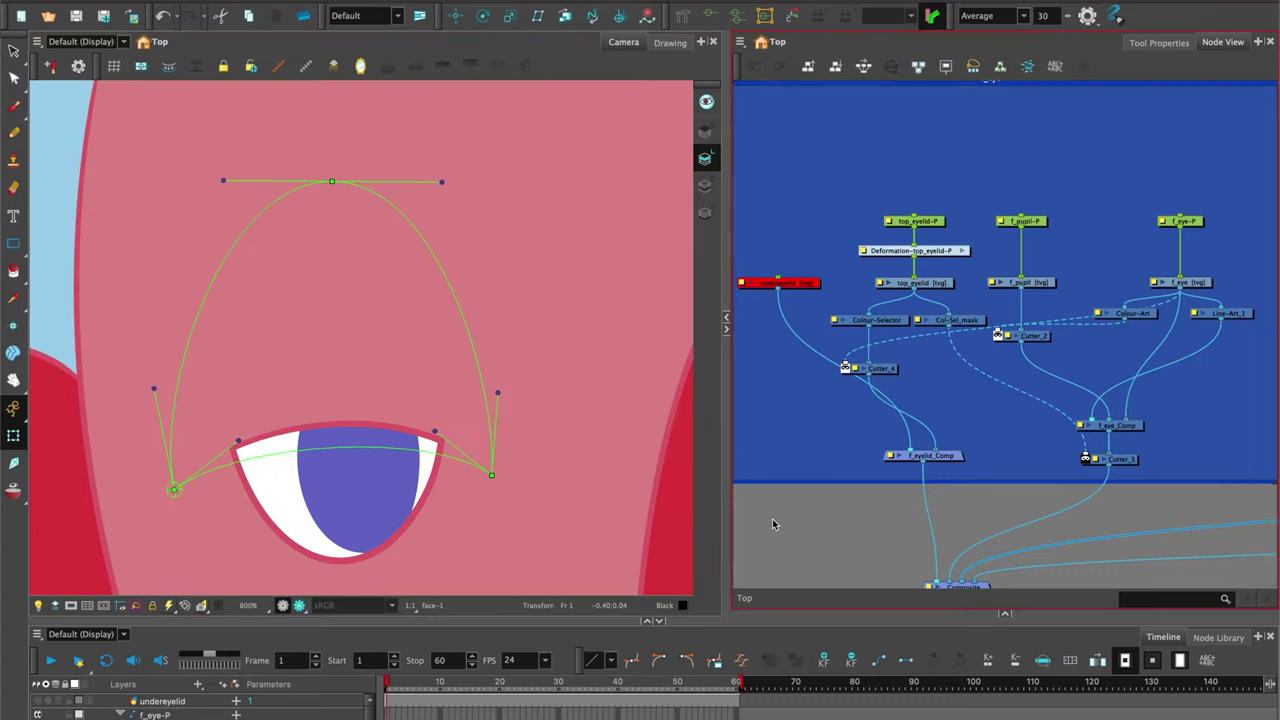
Try reshaping the lowered top eyelid by moving the envelope's right corner point and the handles along its lower edge
left_click(491, 477)
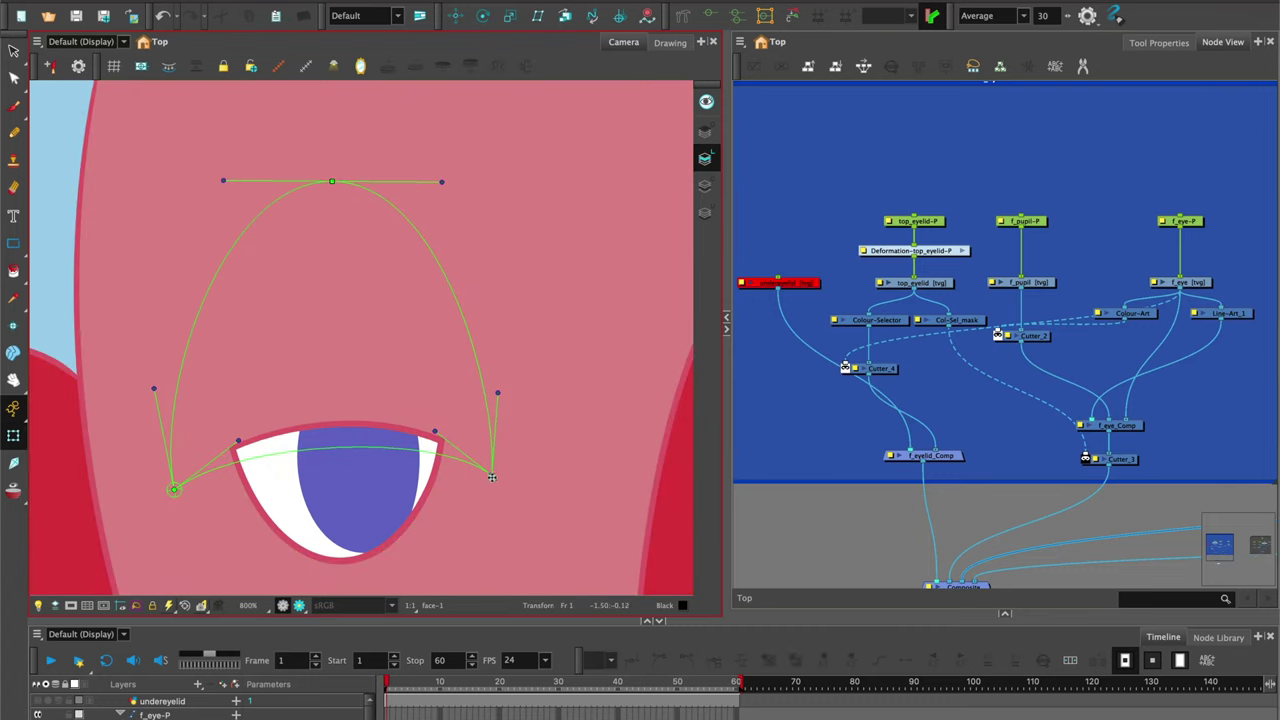
left_click_drag(492, 477, 460, 357)
left_click_drag(403, 311, 352, 271)
left_click_drag(239, 441, 264, 474)
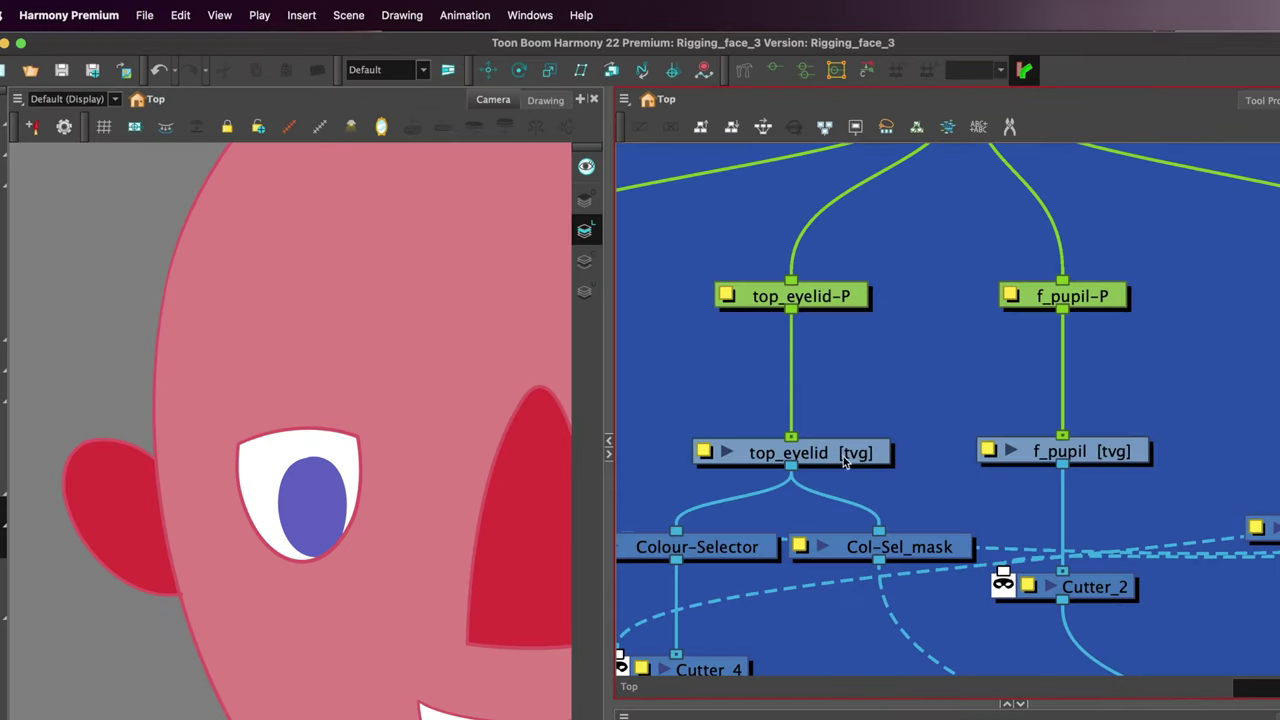
In the Rigging_face_3 scene, create an envelope for the top_eyelid drawing with the Envelope Creator, using 4 deformation points
left_click(933, 283)
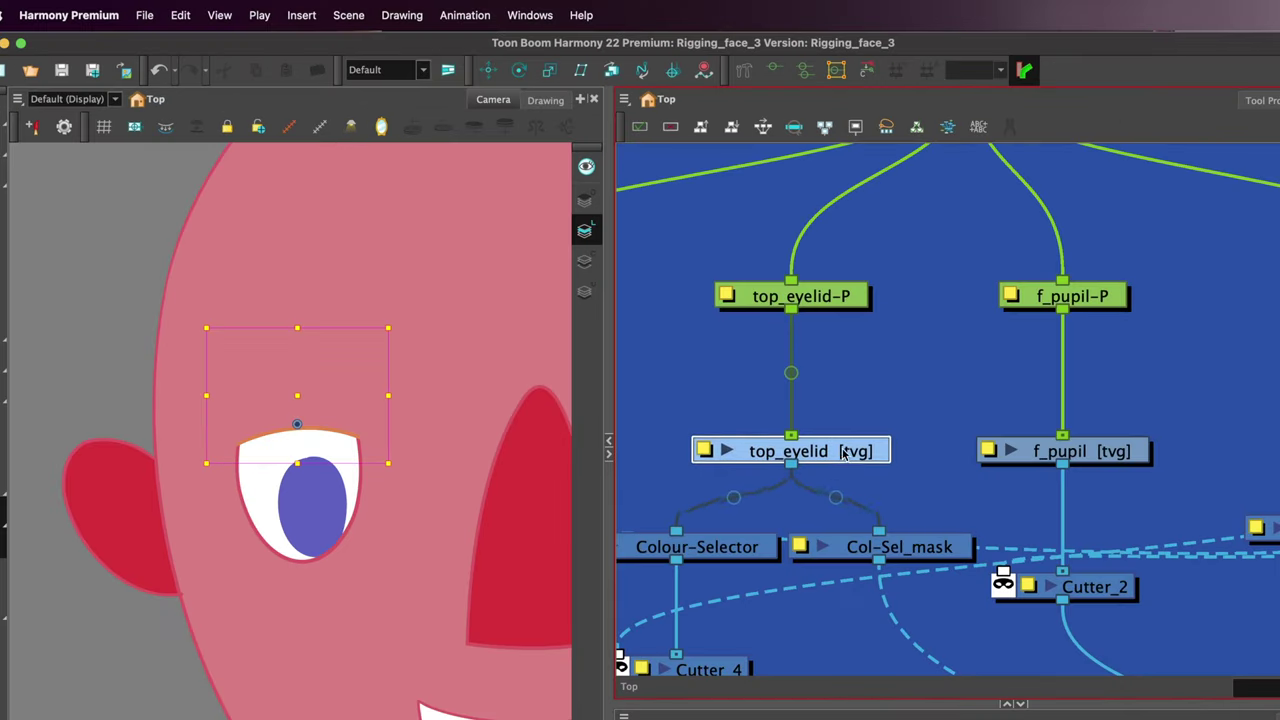
left_click_drag(843, 455, 840, 425)
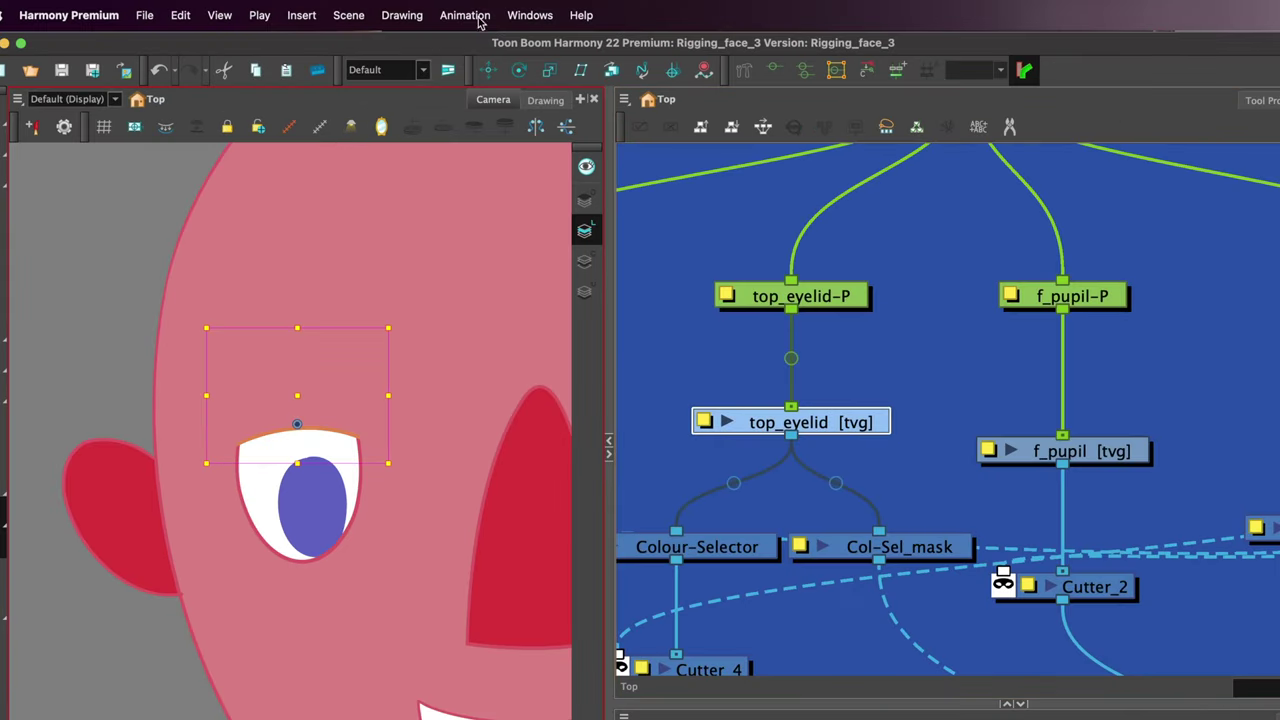
left_click(483, 15)
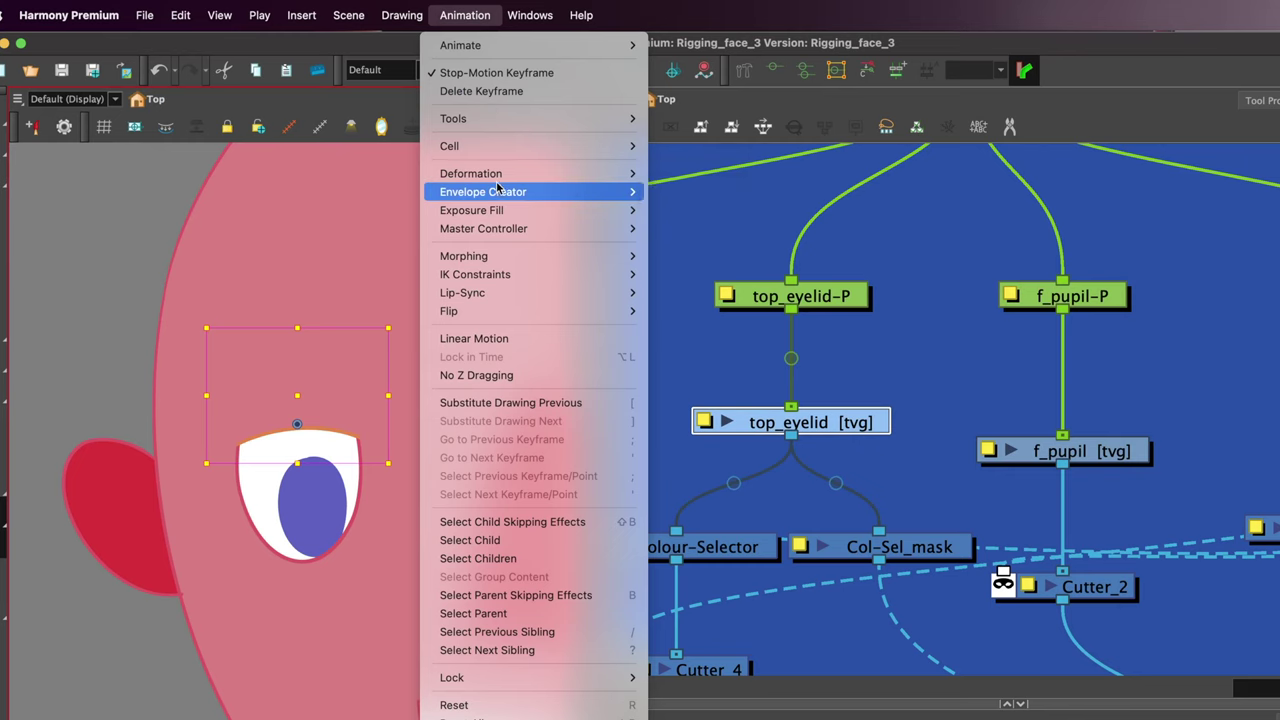
mouse_move(501, 191)
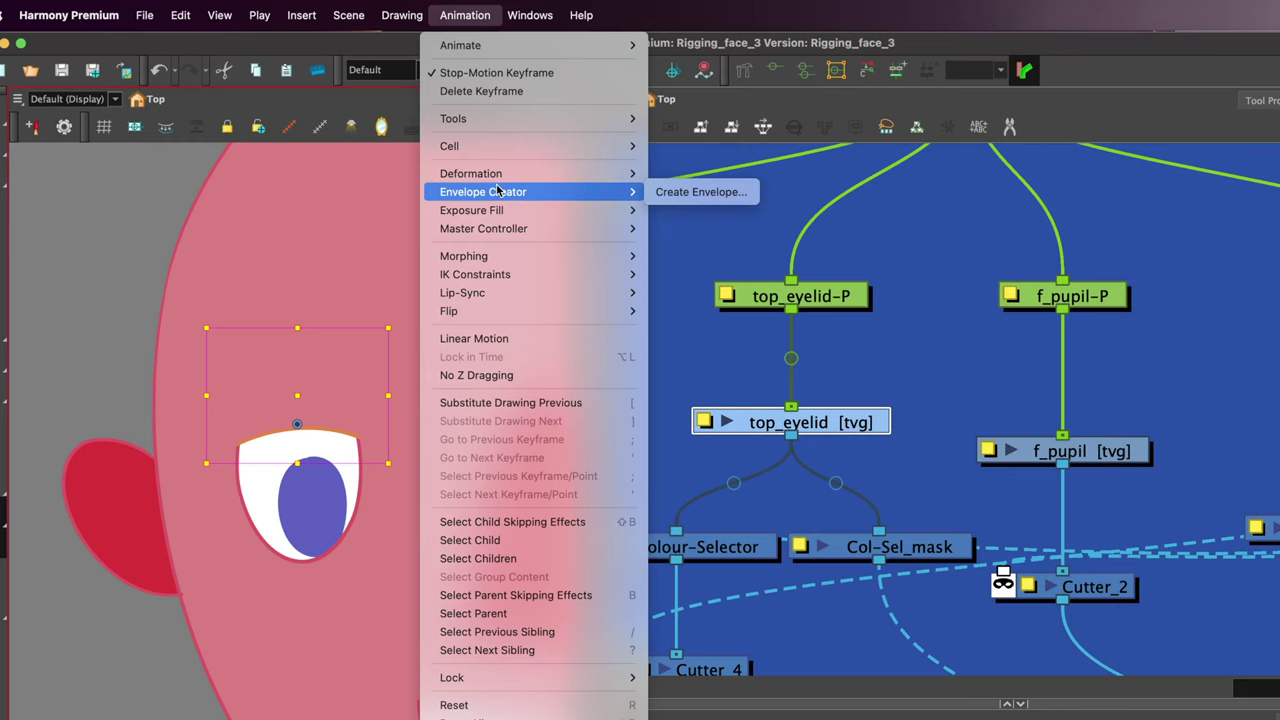
left_click(700, 192)
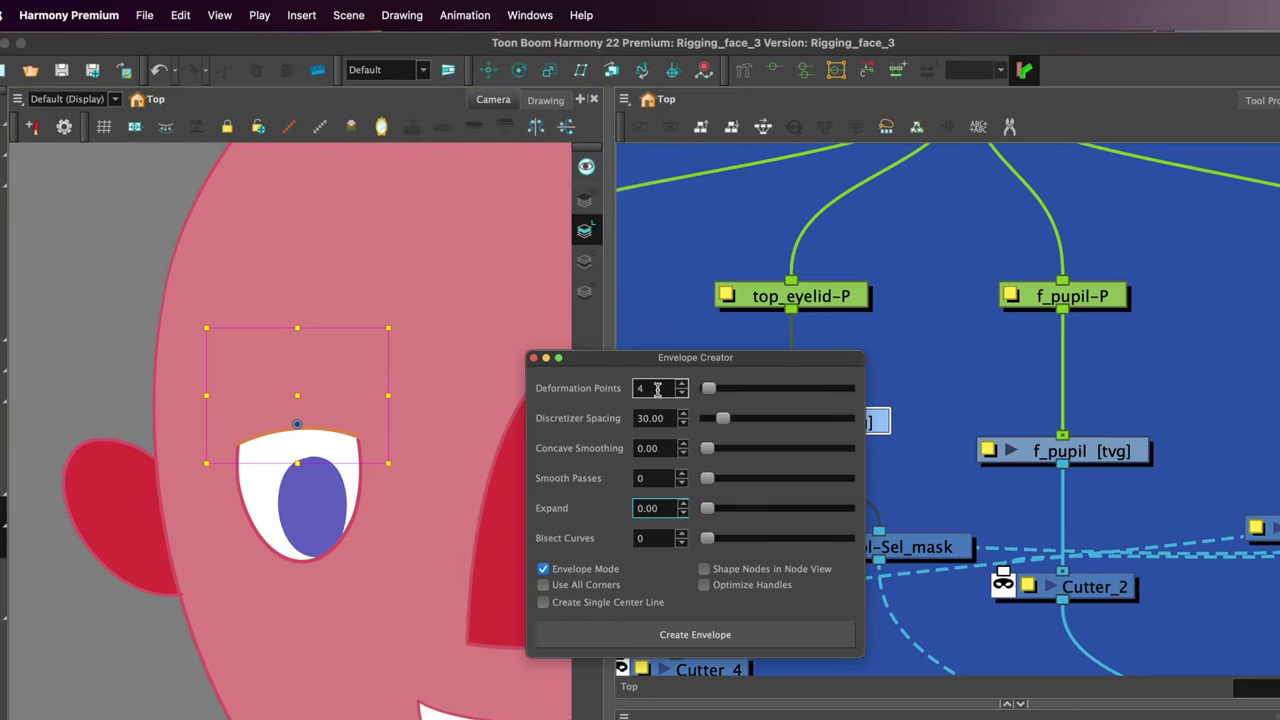
left_click(792, 636)
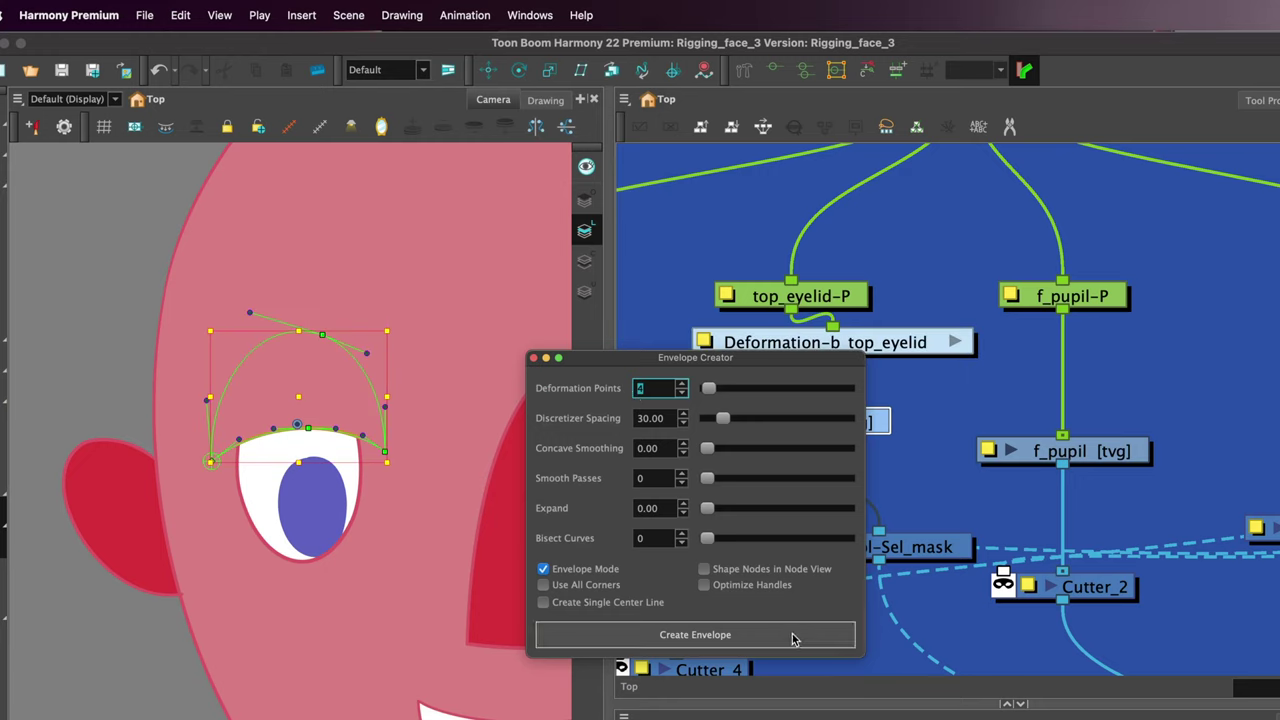
left_click(533, 357)
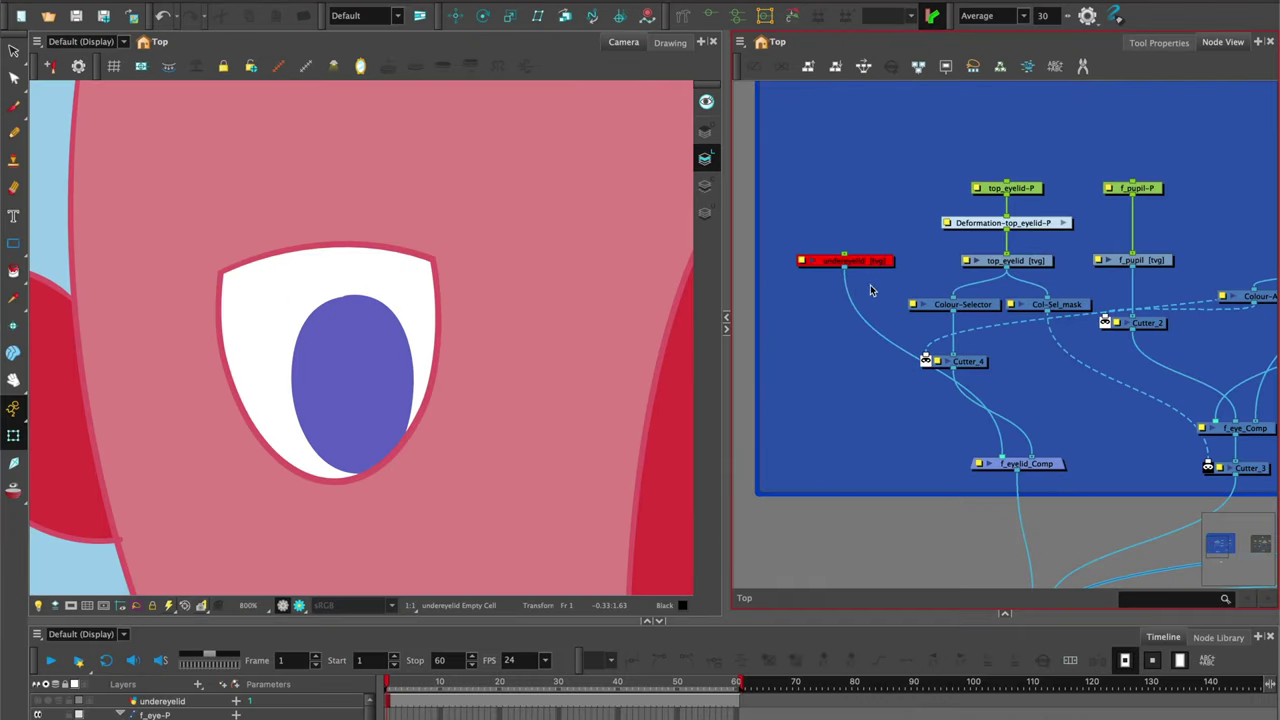
Enable the undereyelid drawing node and inspect its artwork in the drawing view
left_click(873, 264)
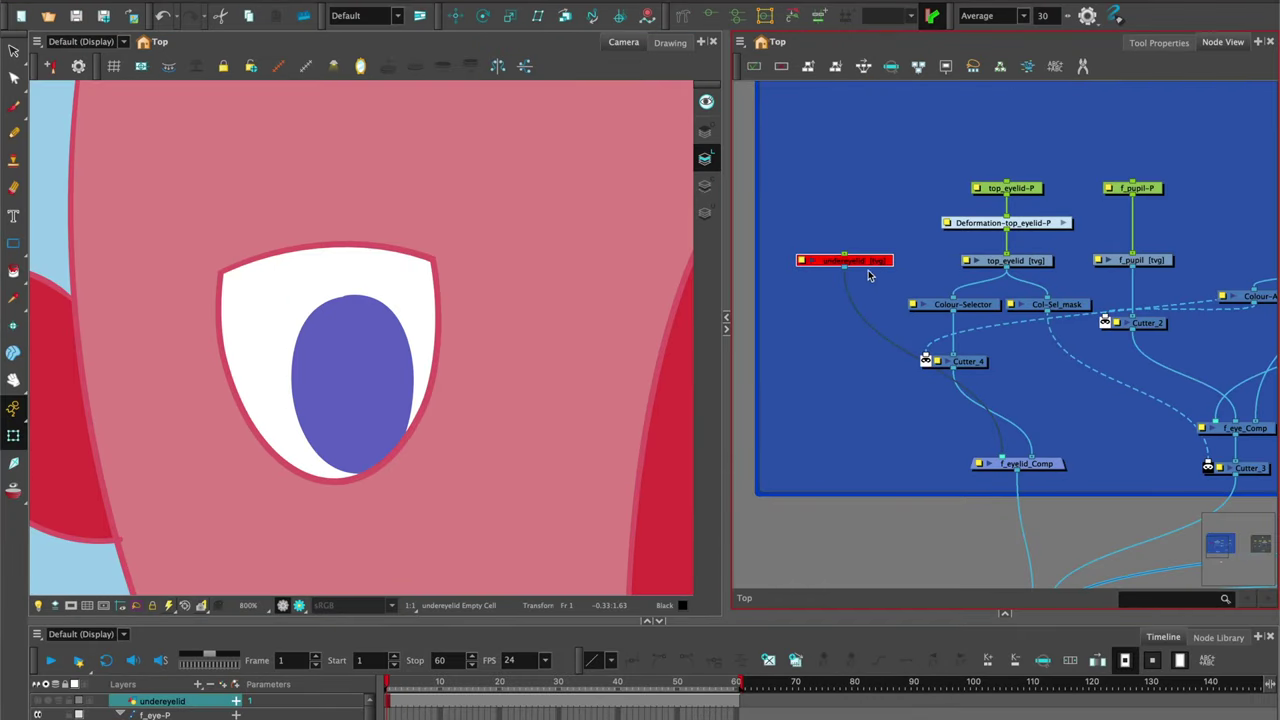
key("a")
left_click(827, 550)
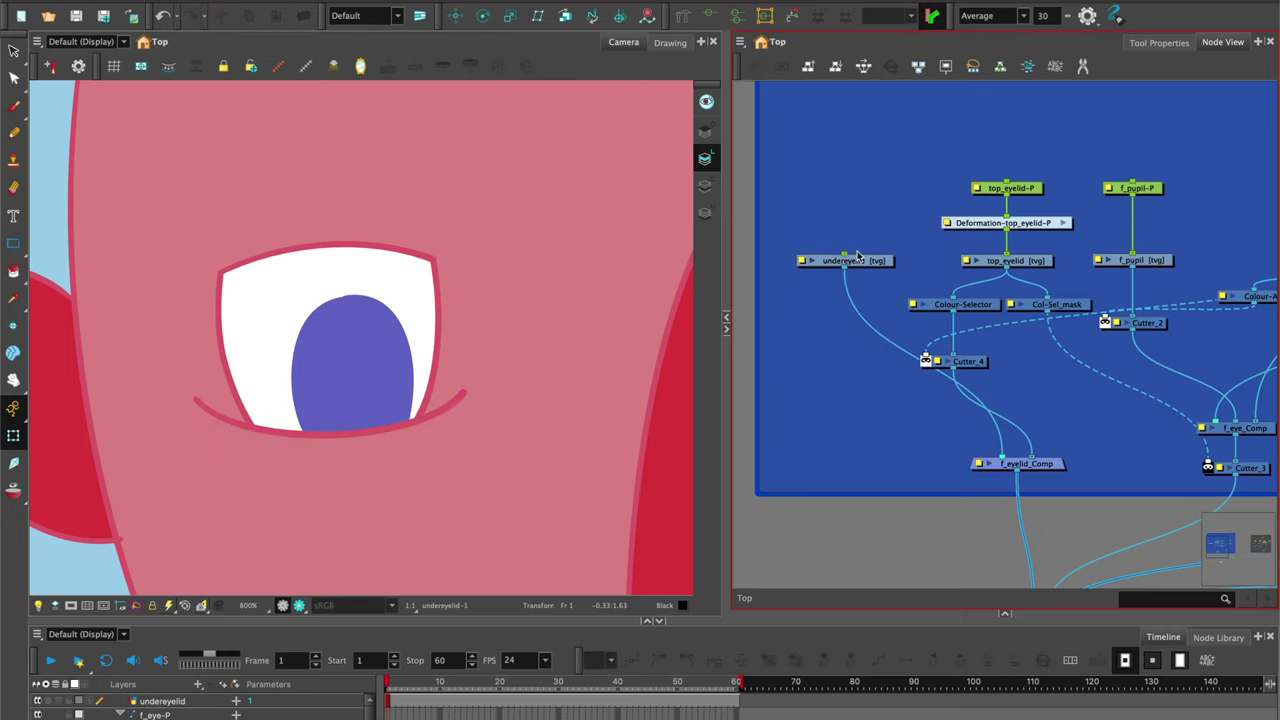
left_click(670, 42)
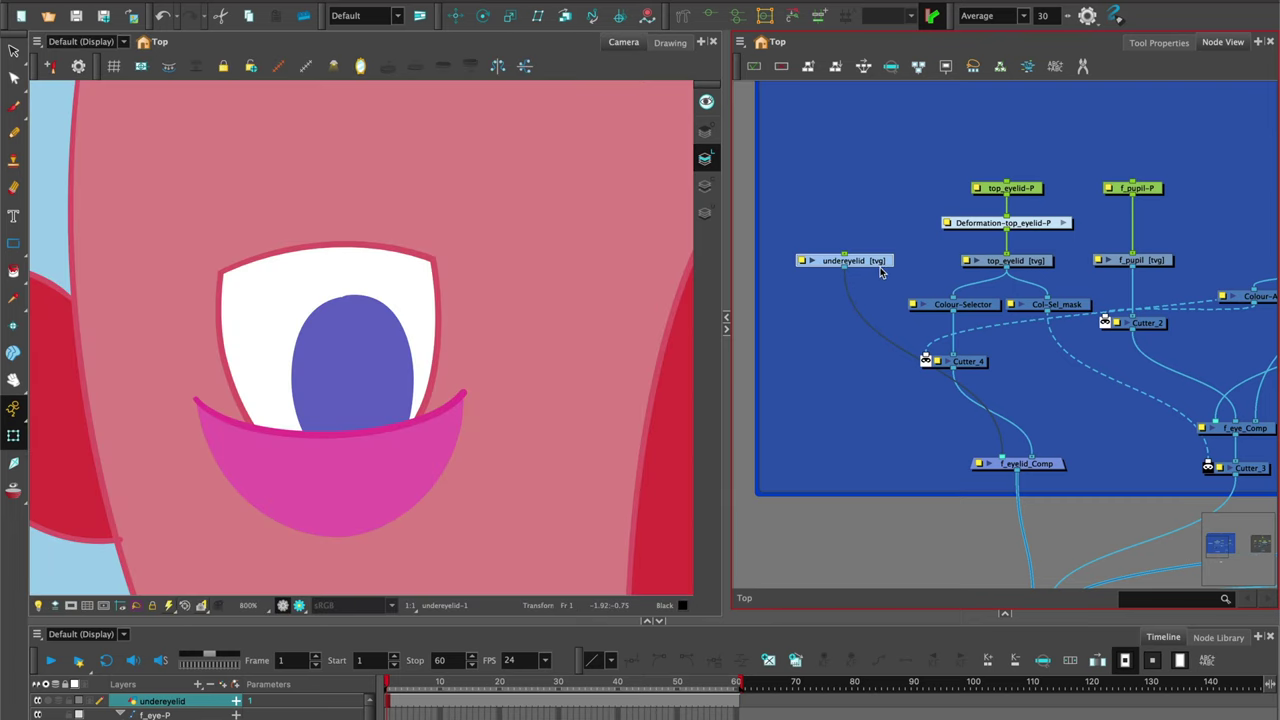
Add a parent peg to the undereyelid drawing and move its pivot to the middle of the under-eyelid line
key("super+p")
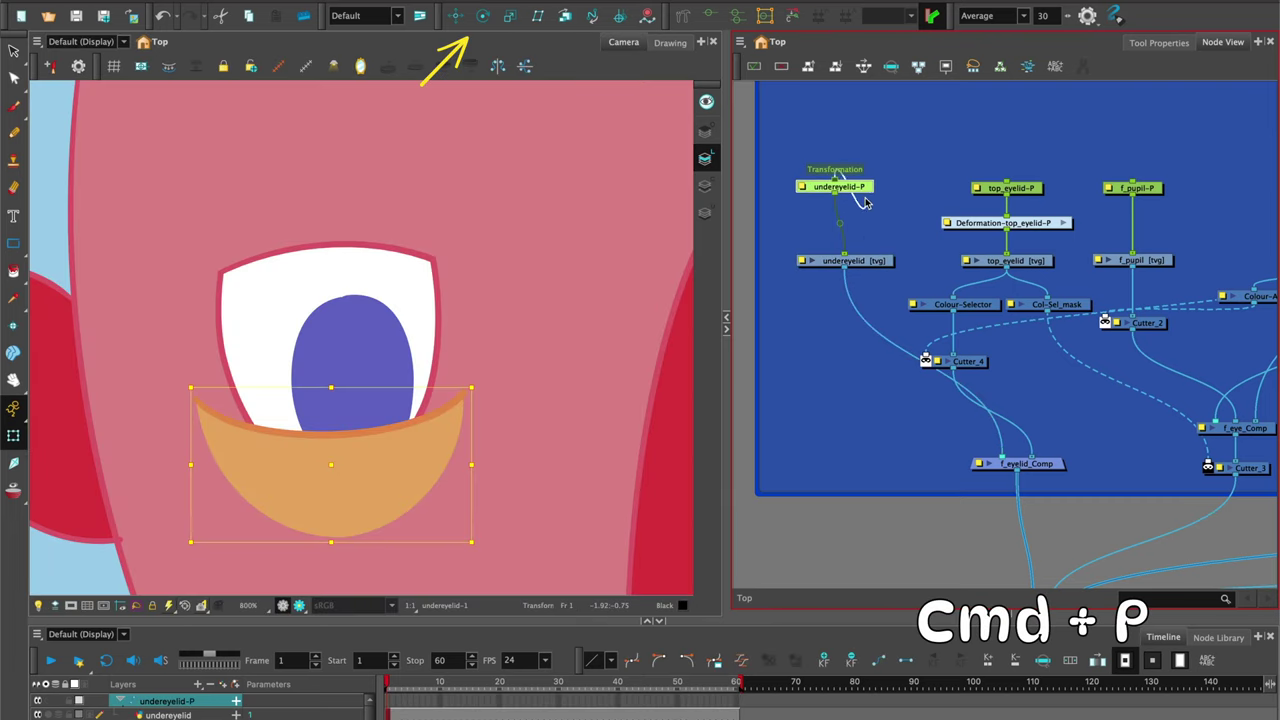
left_click(482, 17)
key("1")
key("1")
key("1")
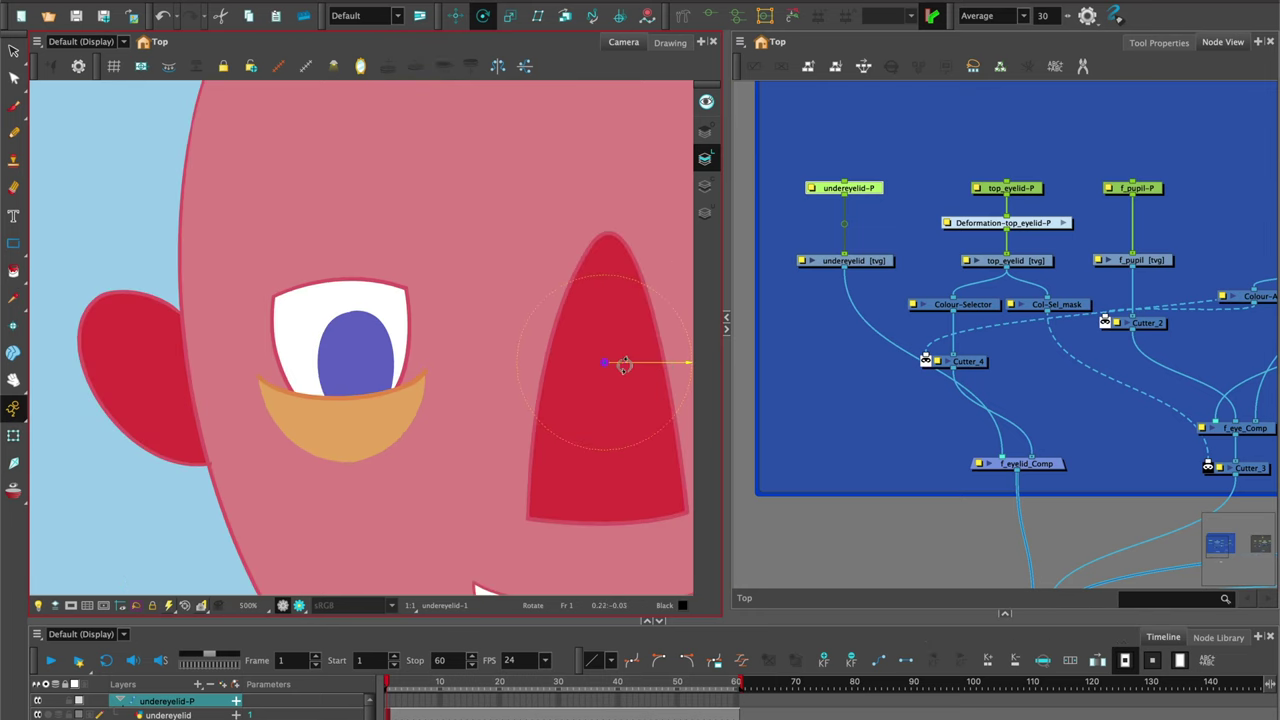
left_click_drag(605, 363, 349, 402)
Insert a Cutter node between the undereyelid drawing and f_eyelid_Comp, placed directly below the drawing node
left_click(845, 260)
key("Tab")
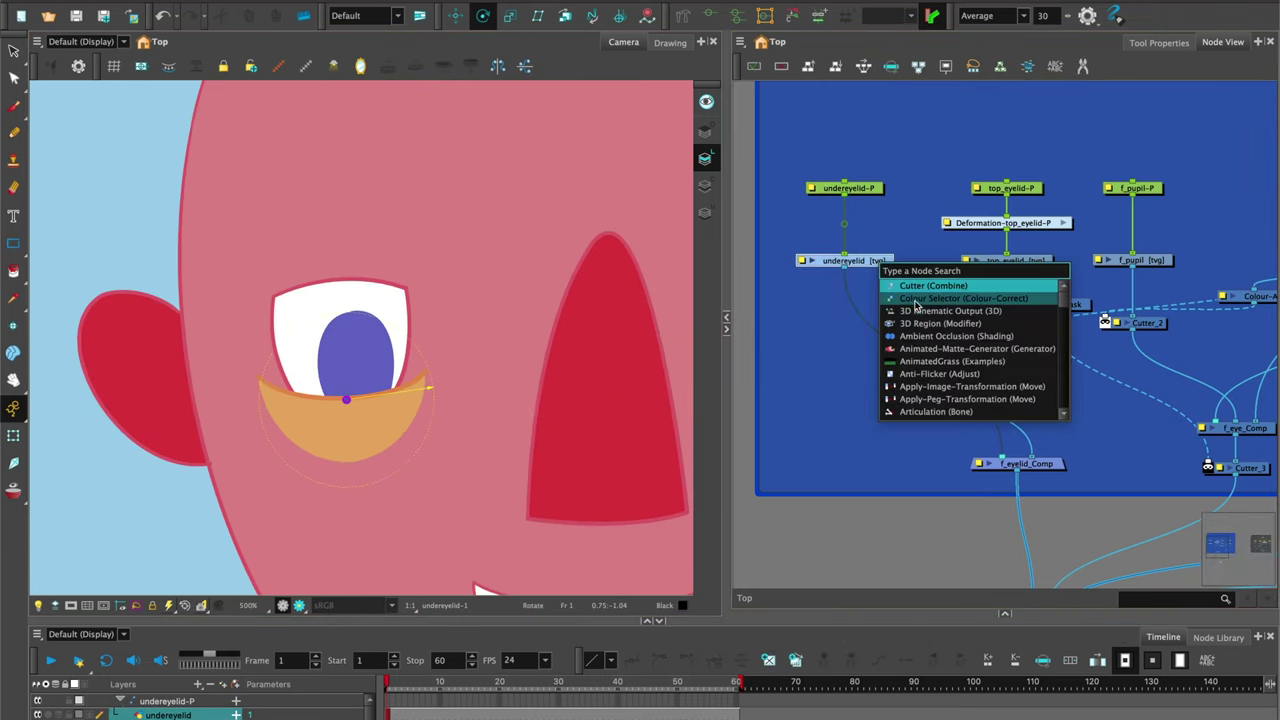
key("Return")
left_click_drag(880, 291, 876, 317)
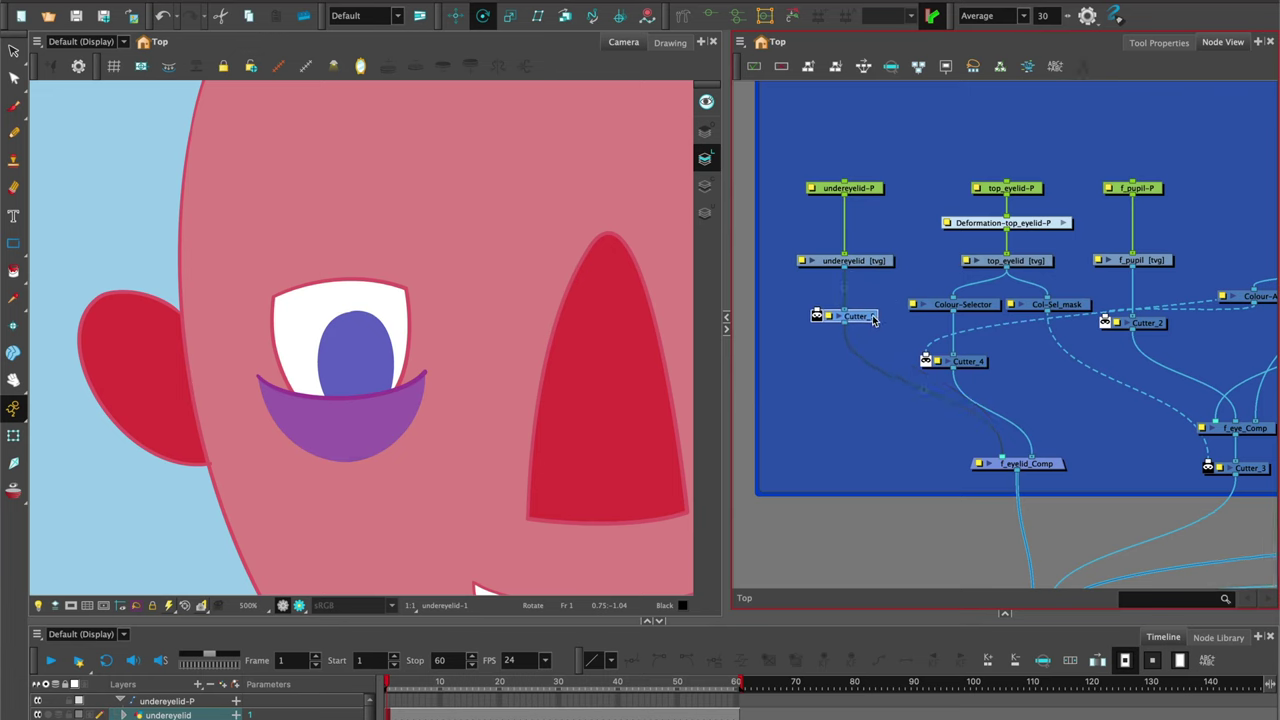
Connect the f_eye drawing as the matte of the Cutter below the undereyelid drawing and set that Cutter to inverted
left_click(865, 531)
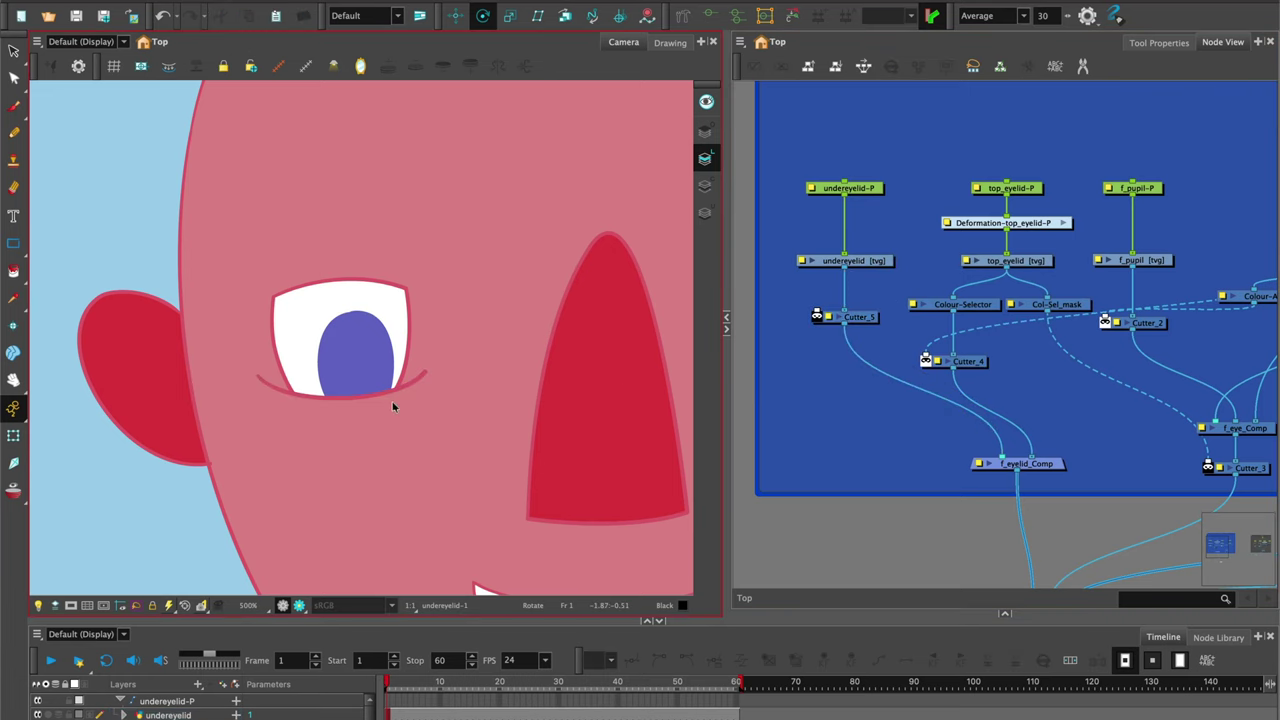
left_click(862, 317)
key("1")
key("1")
left_click_drag(1232, 290, 871, 317)
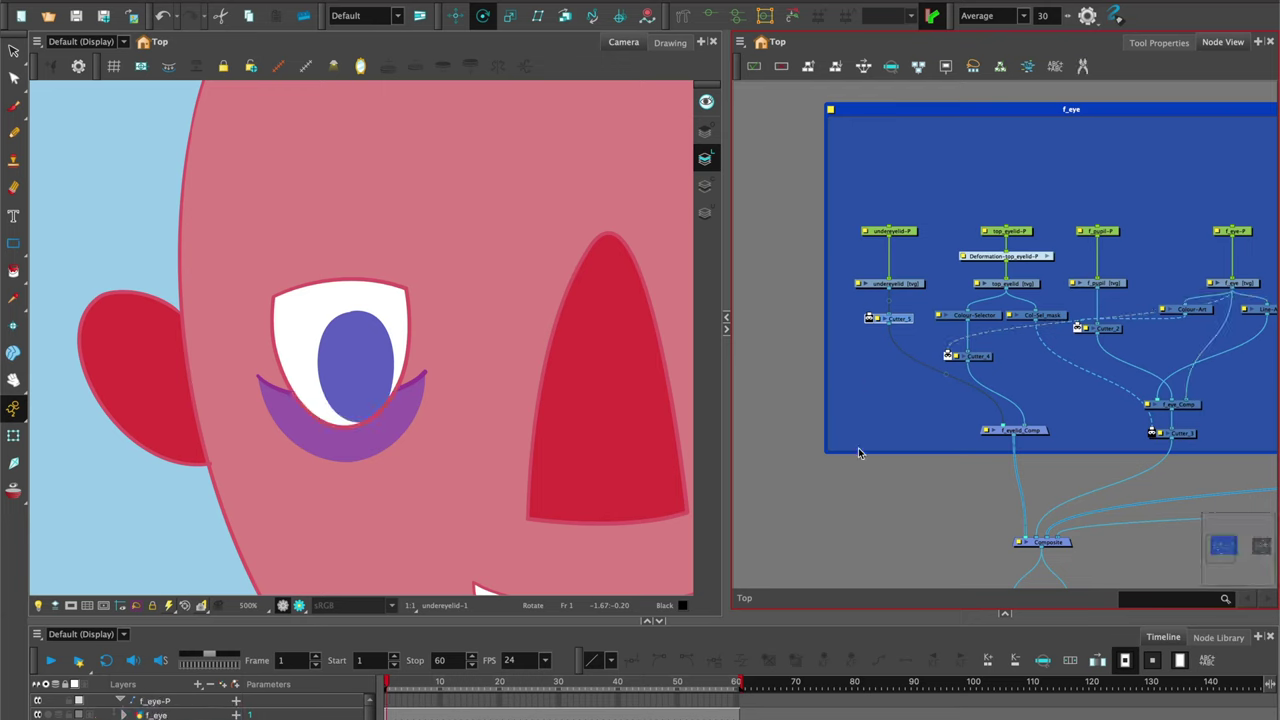
key("1")
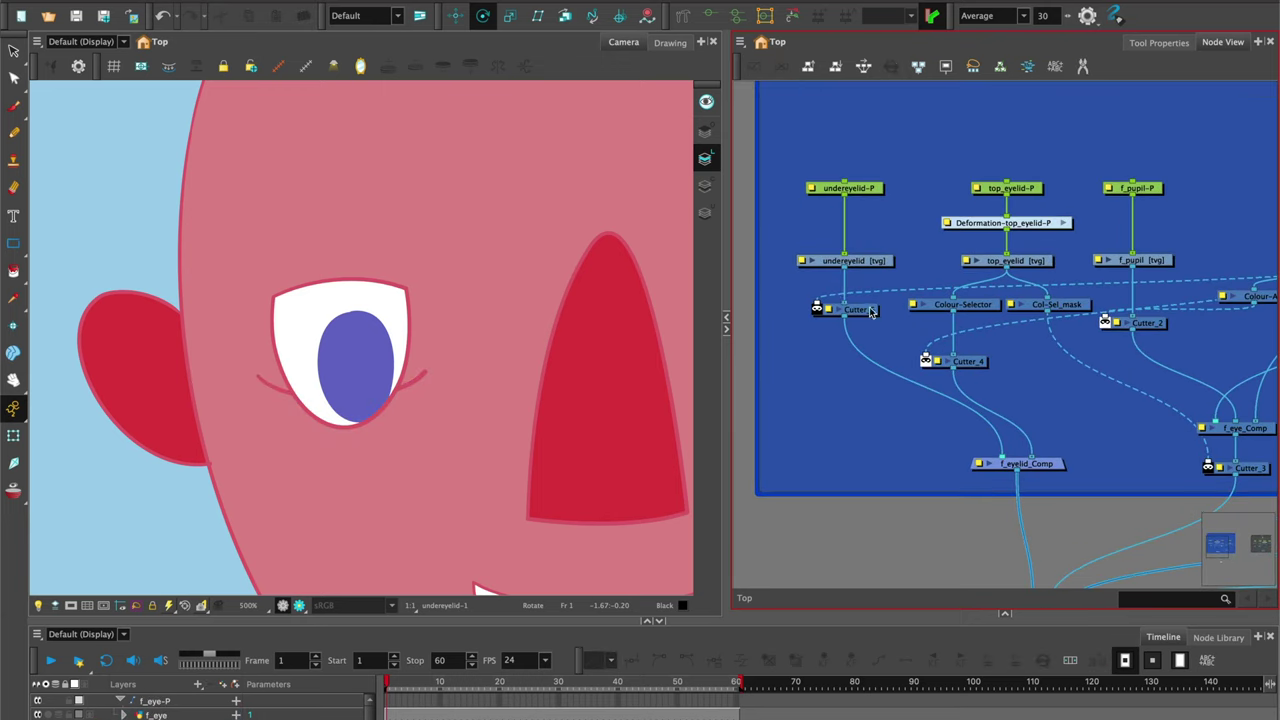
left_click(817, 309)
left_click(857, 521)
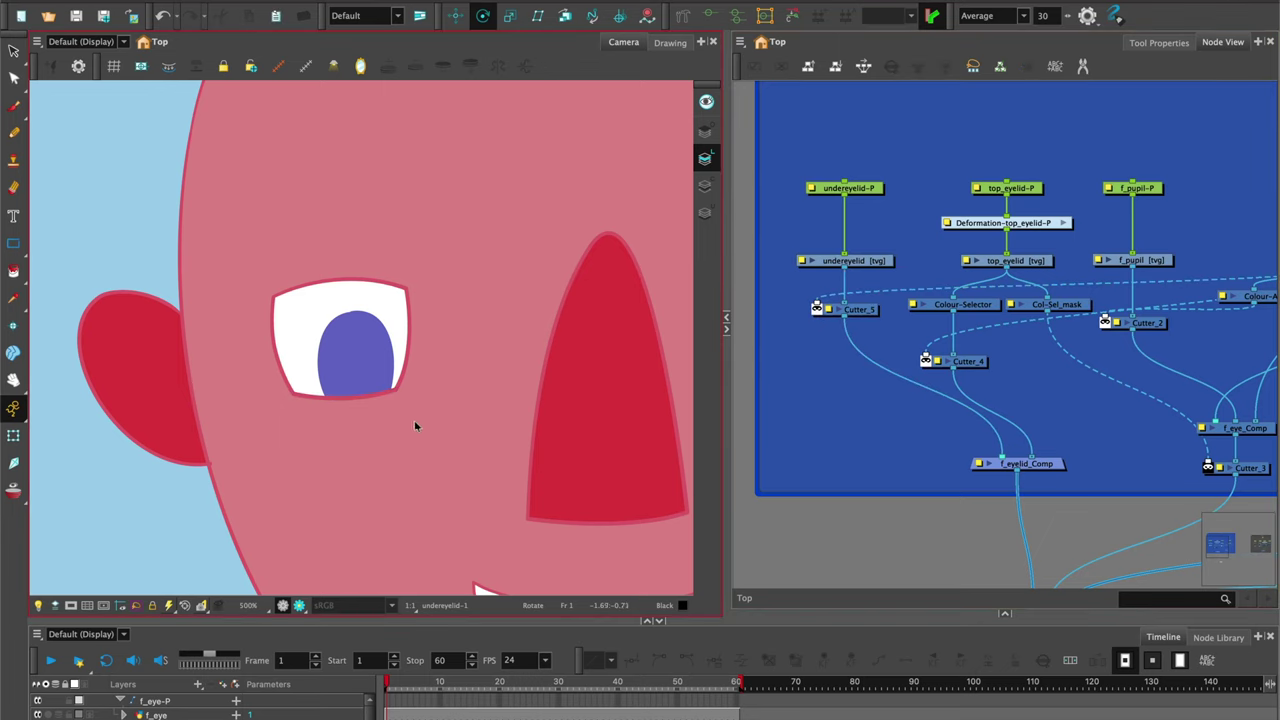
Move the undereyelid-P peg up with the Transform tool so the under eyelid covers more of the pupil
left_click(864, 189)
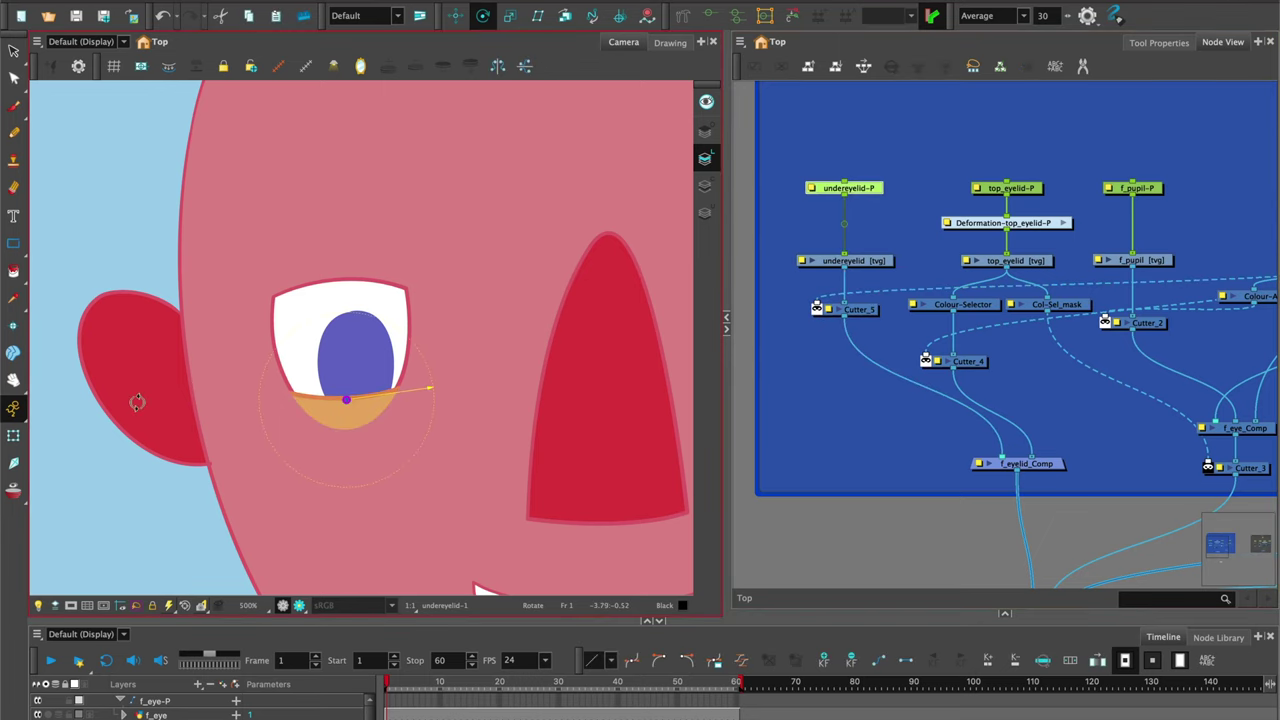
left_click(15, 437)
left_click_drag(360, 407, 362, 383)
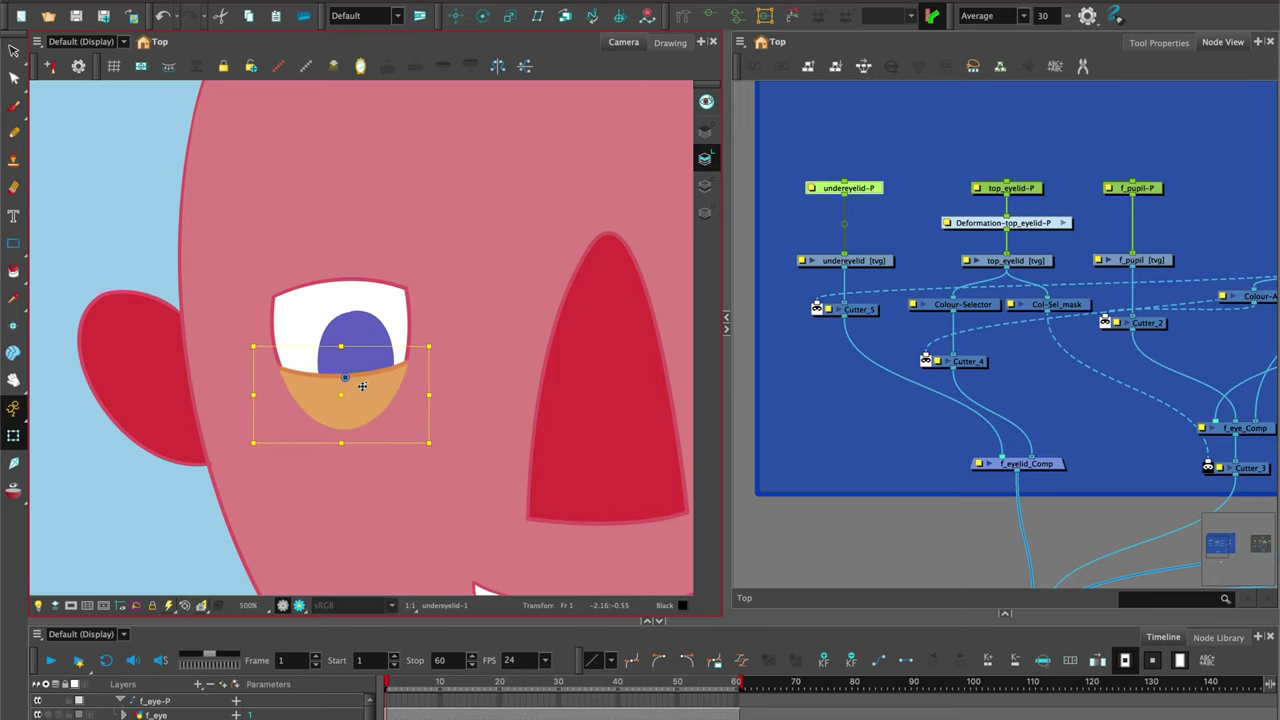
left_click(772, 560)
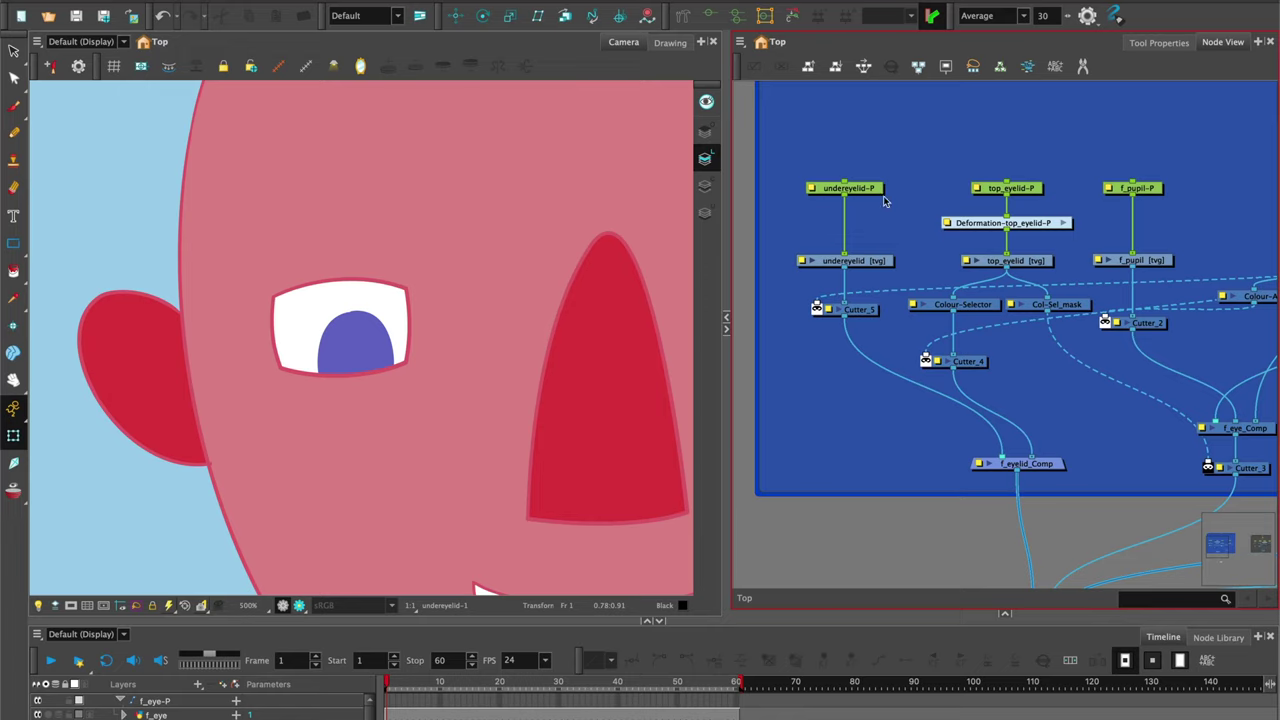
Replace the matte input of the undereyelid's Cutter with a connection from the Colour-Art node below the f_eye drawing
scroll(1084, 230, "right", 3)
left_click_drag(1062, 215, 1144, 198)
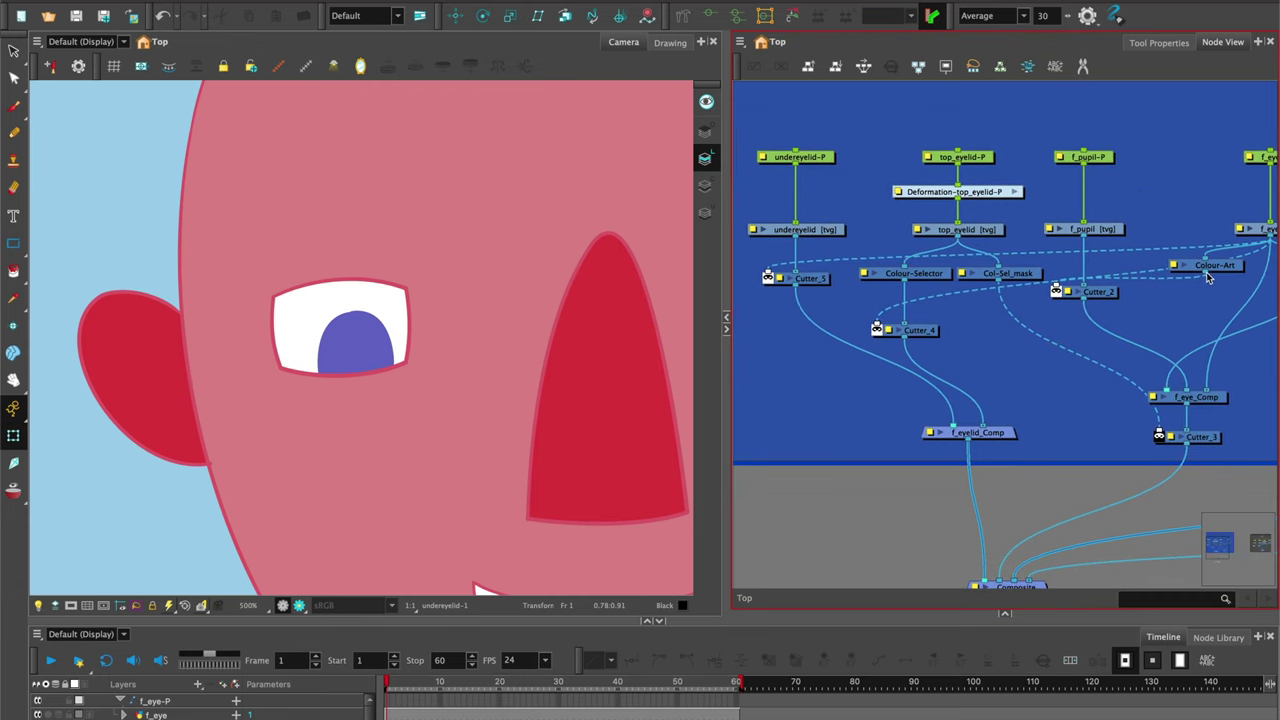
left_click_drag(1207, 280, 778, 275)
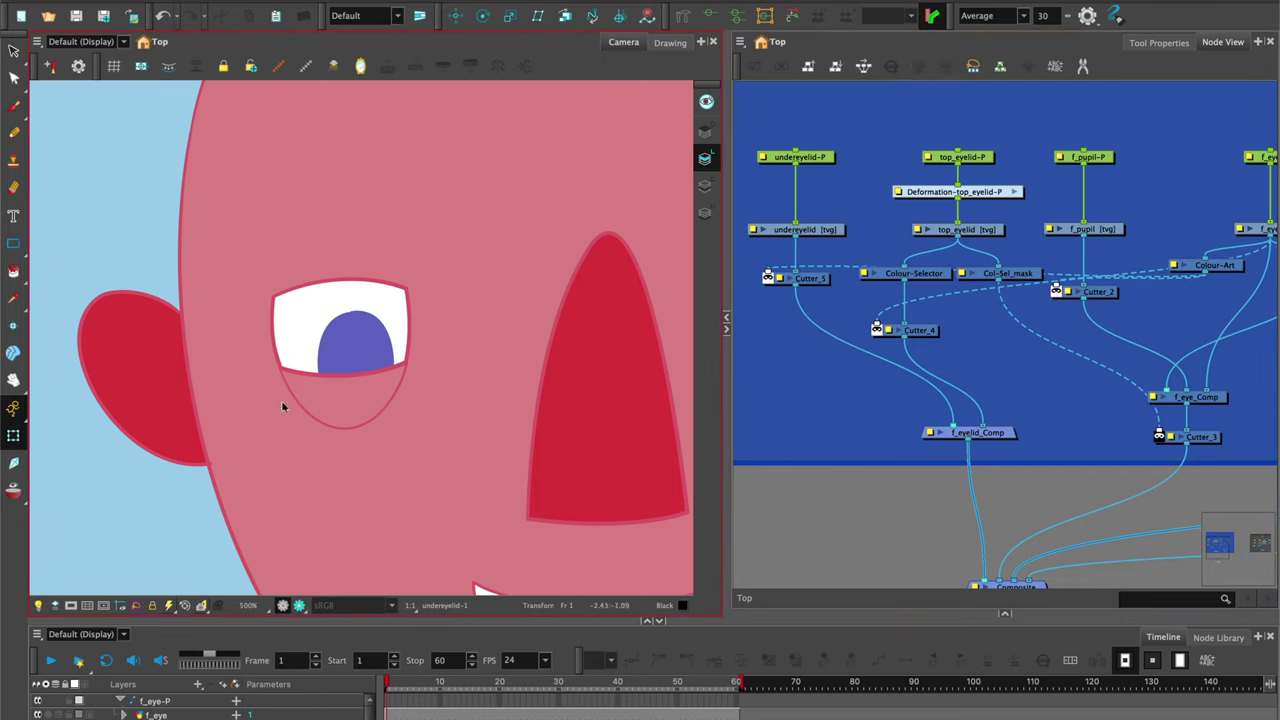
Lower the undereyelid-P peg slightly with the Transform tool to uncover more of the pupil, and deselect it
left_click(350, 405)
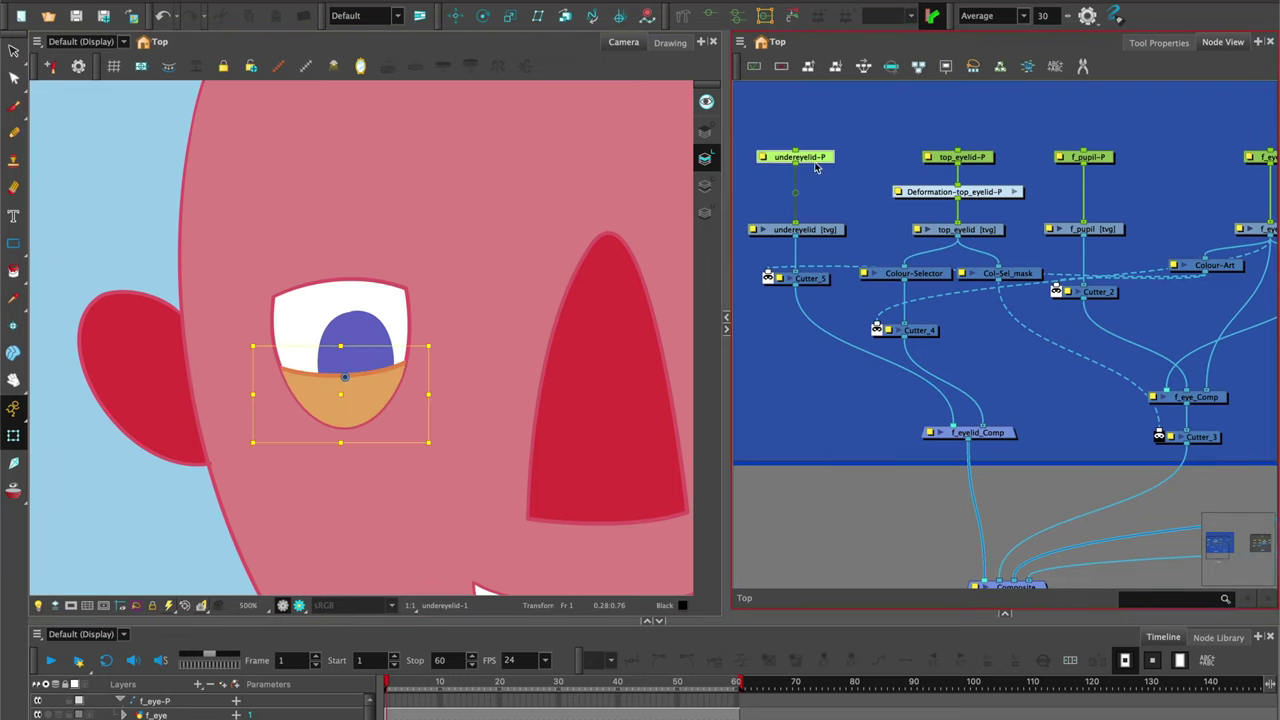
left_click(16, 440)
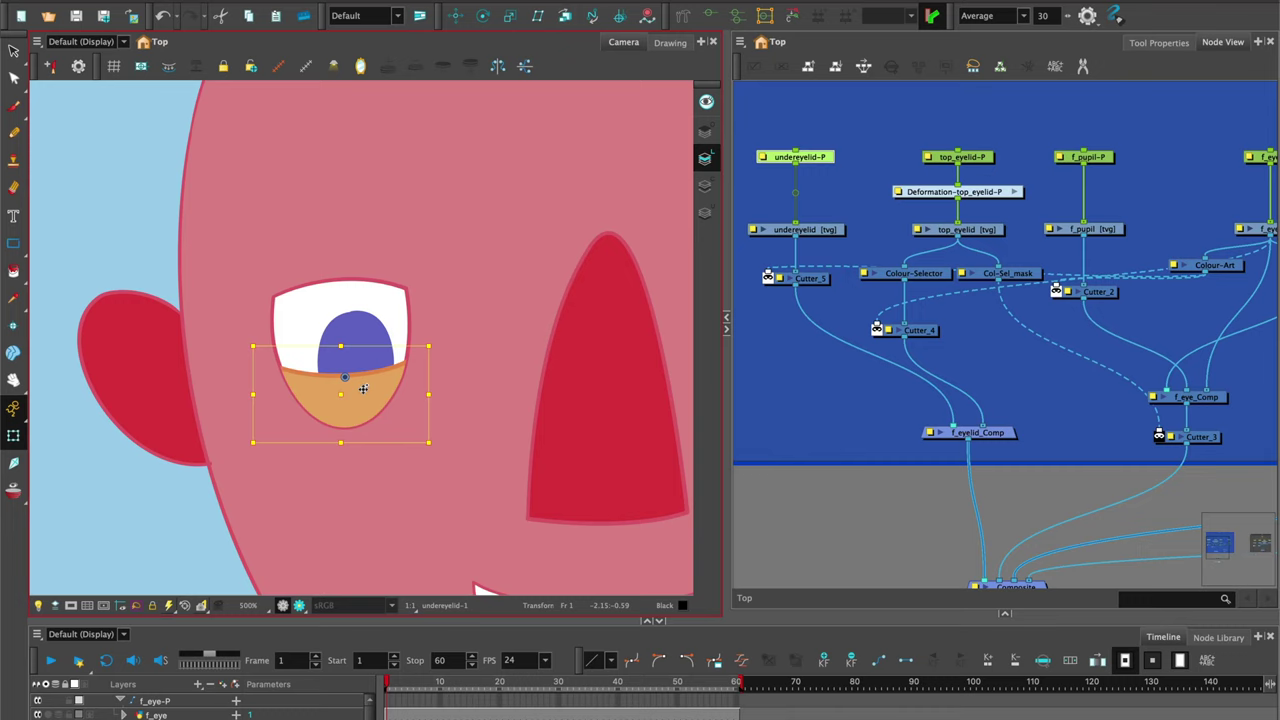
left_click_drag(363, 389, 362, 407)
left_click(789, 500)
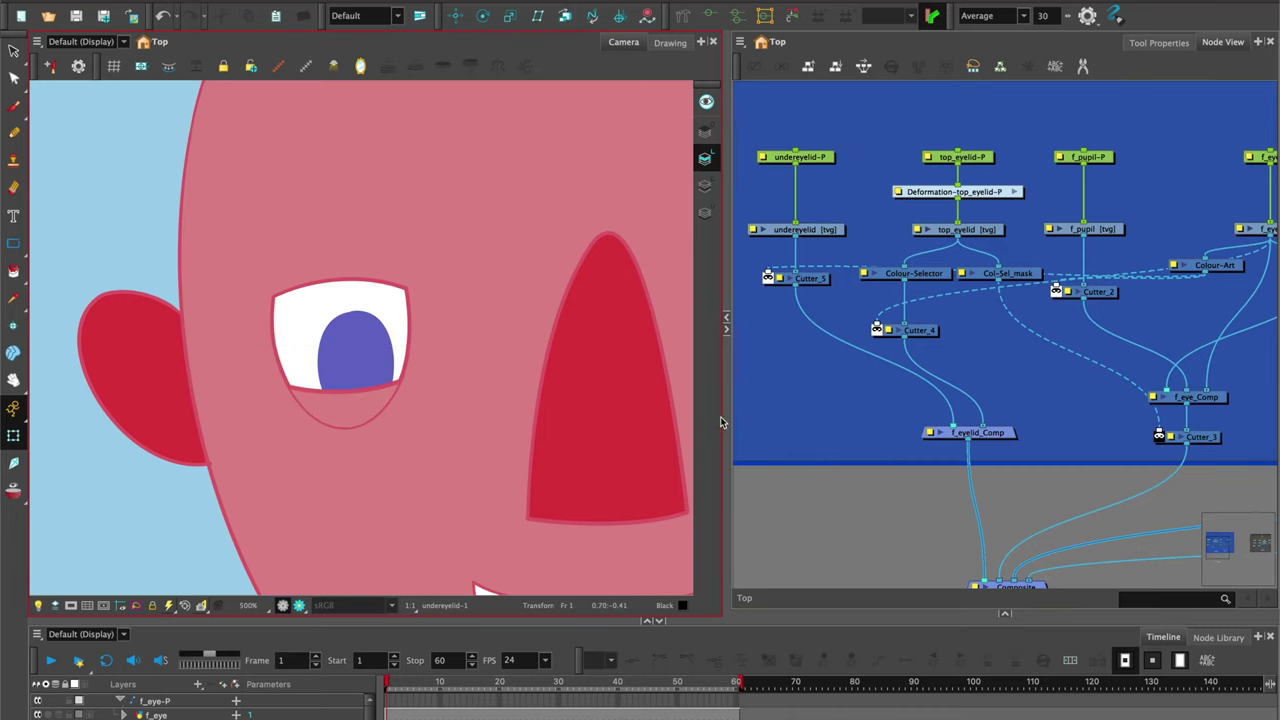